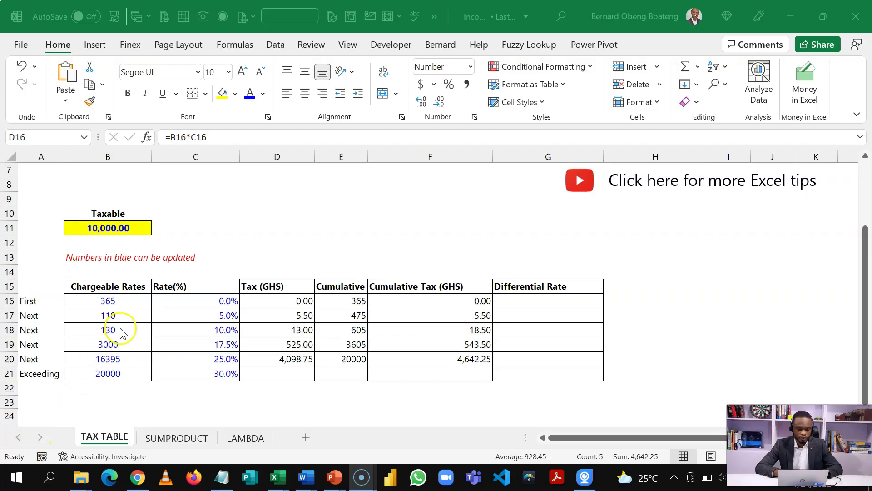
Review the band amounts (365, 110), the 20000 threshold, the 30% rate and the Cumulative column.
click(121, 328)
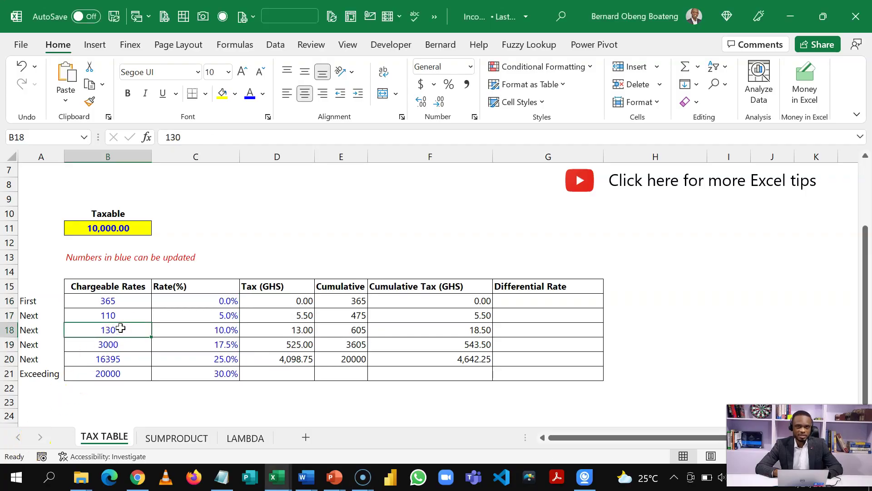
click(138, 310)
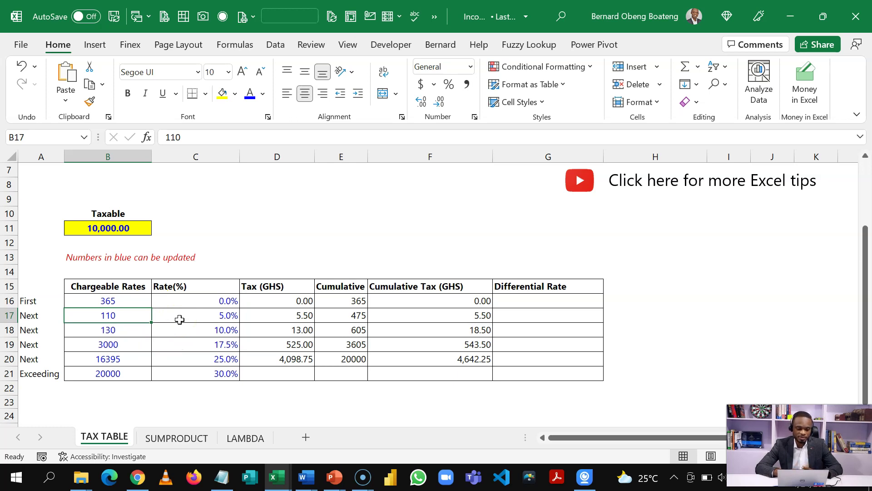
click(108, 301)
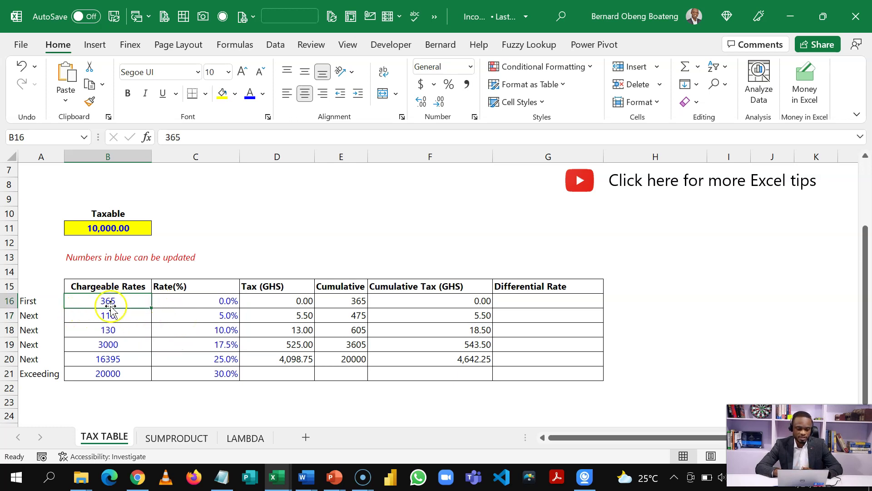
click(121, 316)
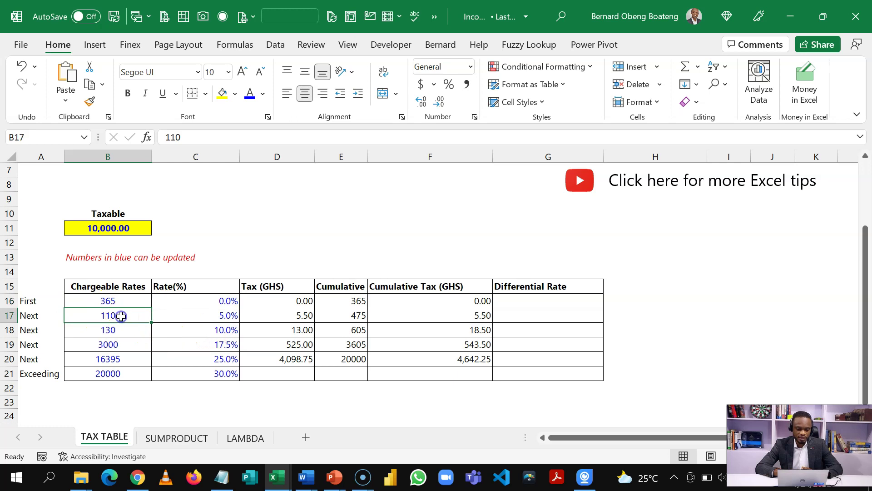
click(115, 373)
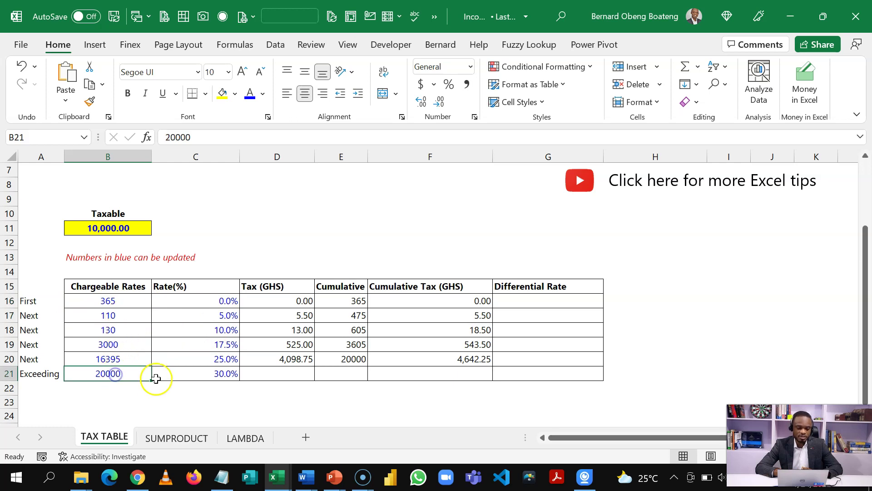
click(216, 374)
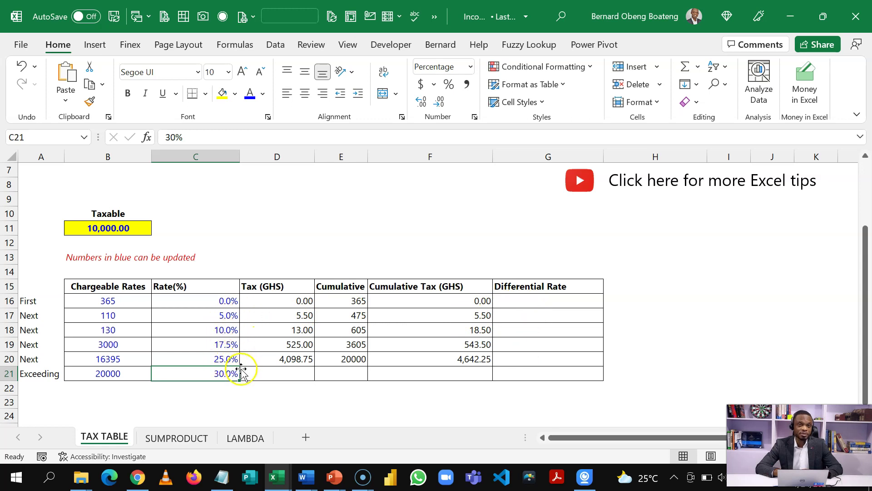
drag(543, 305, 547, 374)
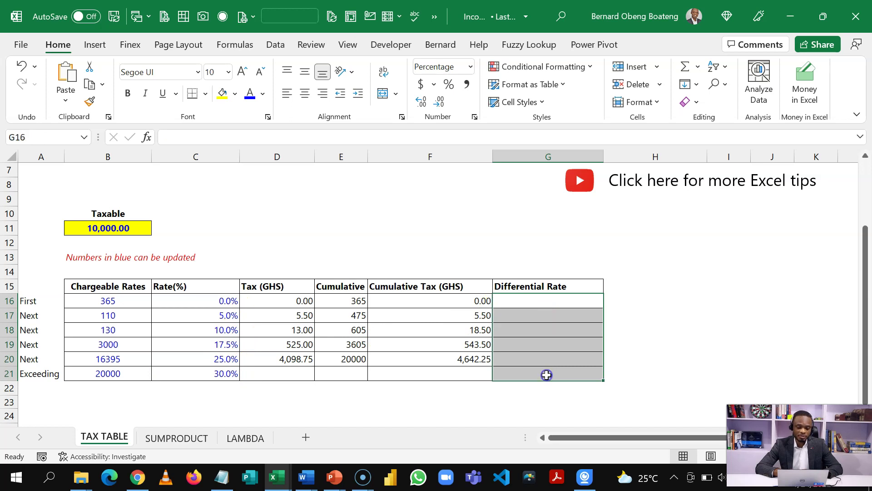
click(357, 300)
drag(356, 314, 356, 373)
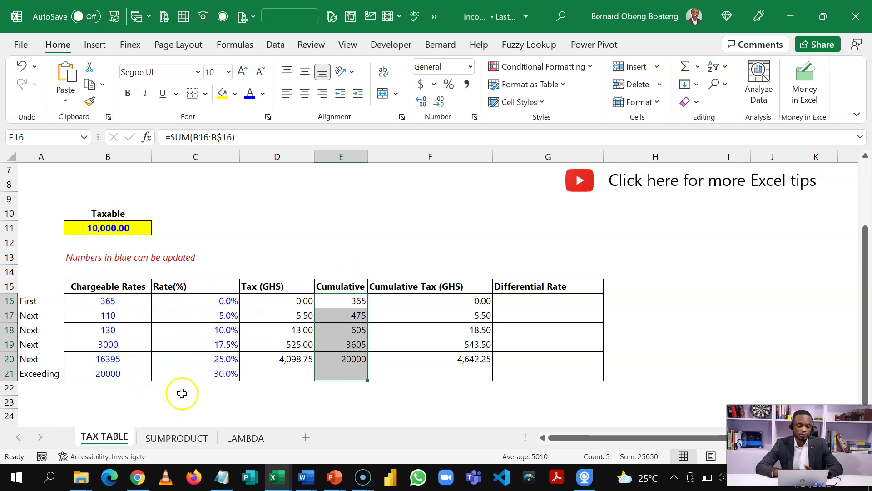
Enter =C17-C16 in G16 as the first differential rate.
click(534, 300)
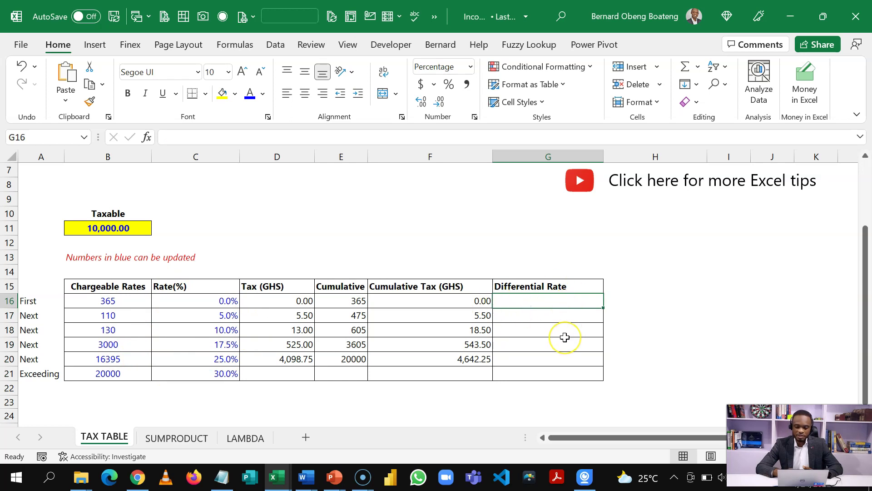
text(=)
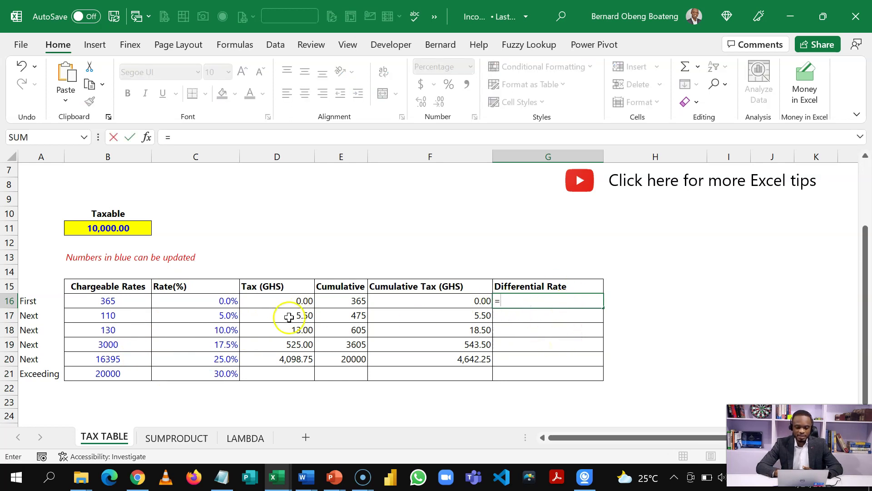
click(226, 316)
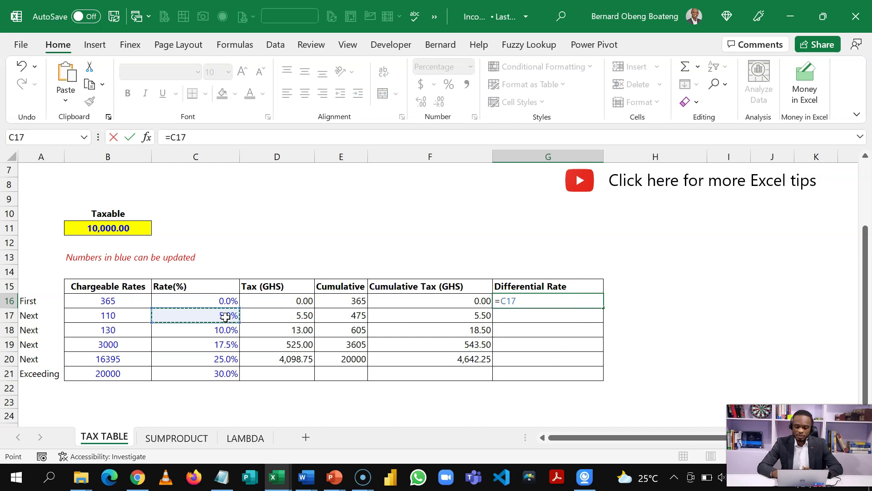
text(-)
click(227, 300)
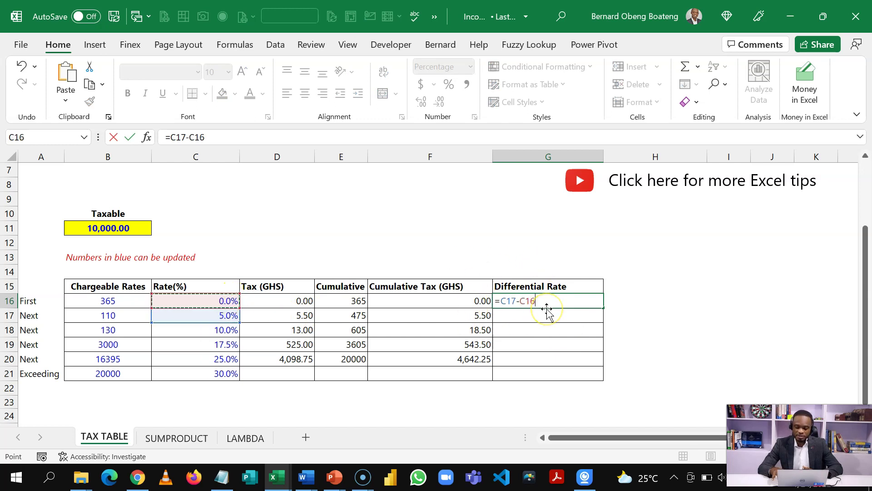
key(Return)
Fill the formula down G16:G21 and clear the last band's -30.0% differential.
click(596, 300)
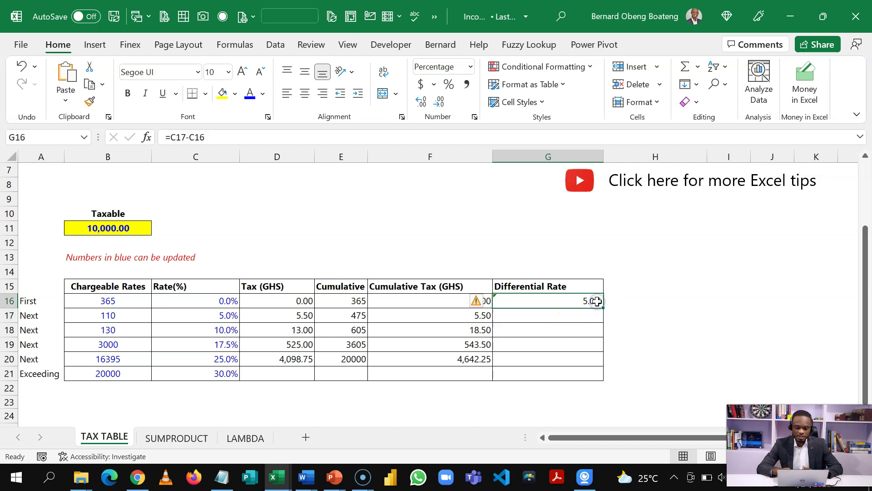
key(shift+Down)
key(shift+Down)
key(shift+Down)
key(shift+Down)
key(shift+Down)
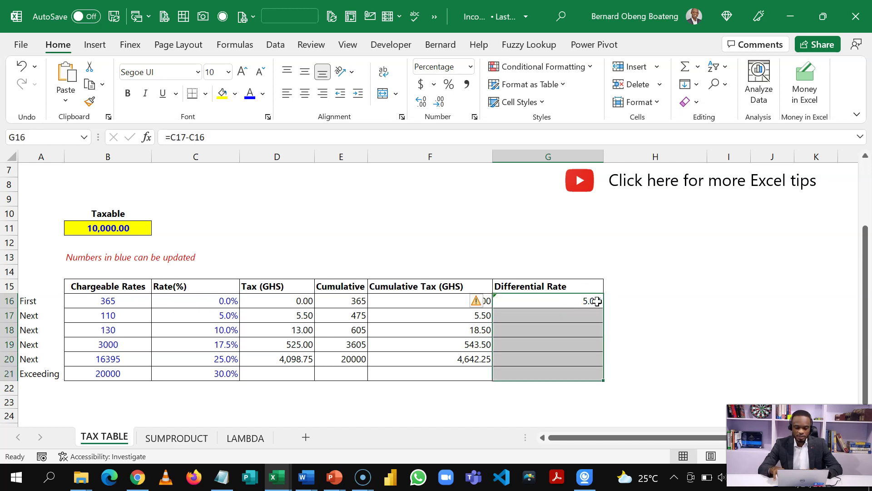
key(ctrl+d)
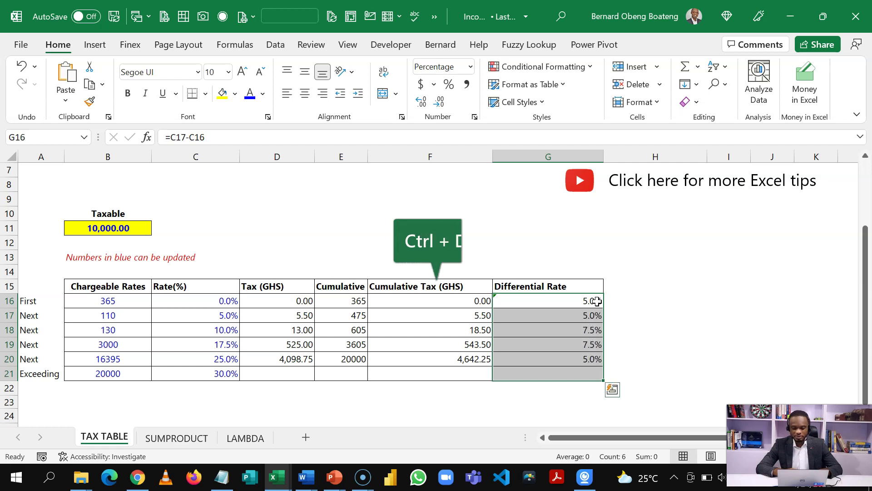
click(583, 372)
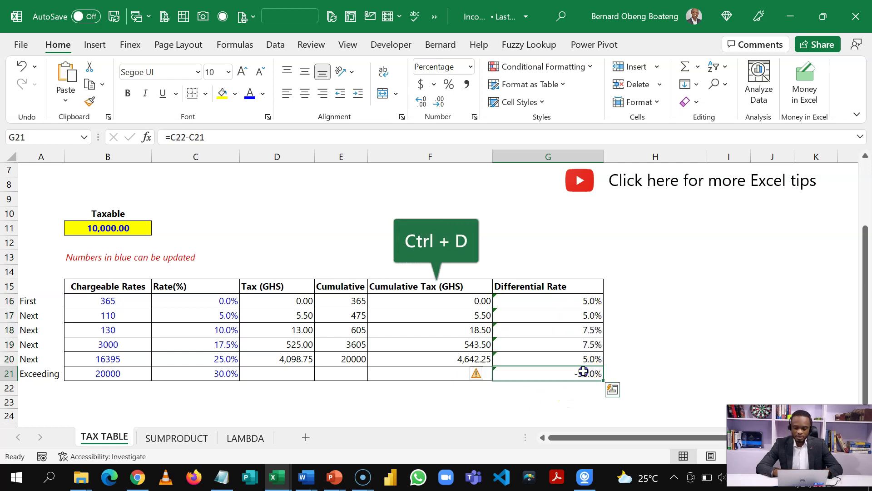
key(Delete)
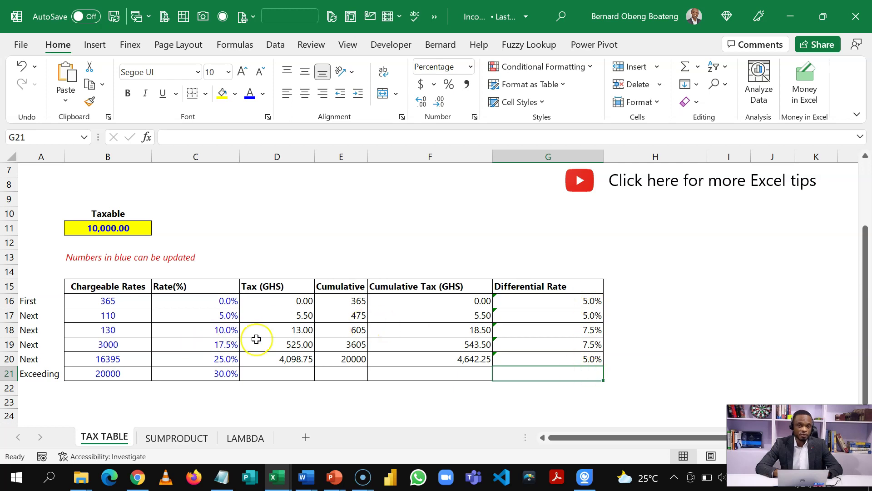
Start a SUMPRODUCT formula in C11 beside the taxable amount.
click(195, 236)
click(217, 228)
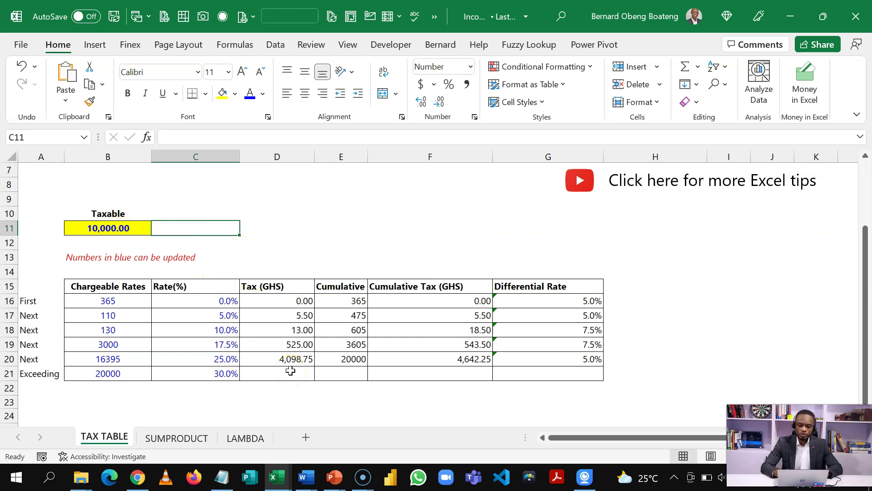
text(=)
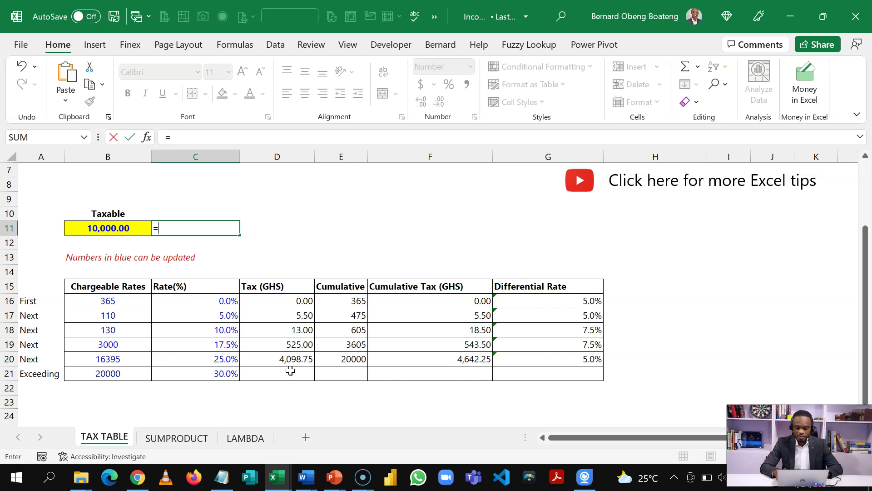
text(sum)
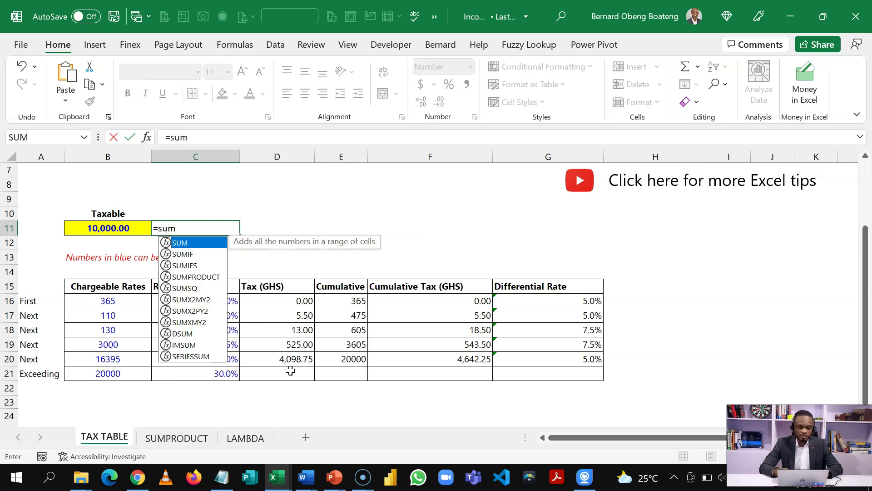
key(Down)
key(Down)
key(Down)
key(Tab)
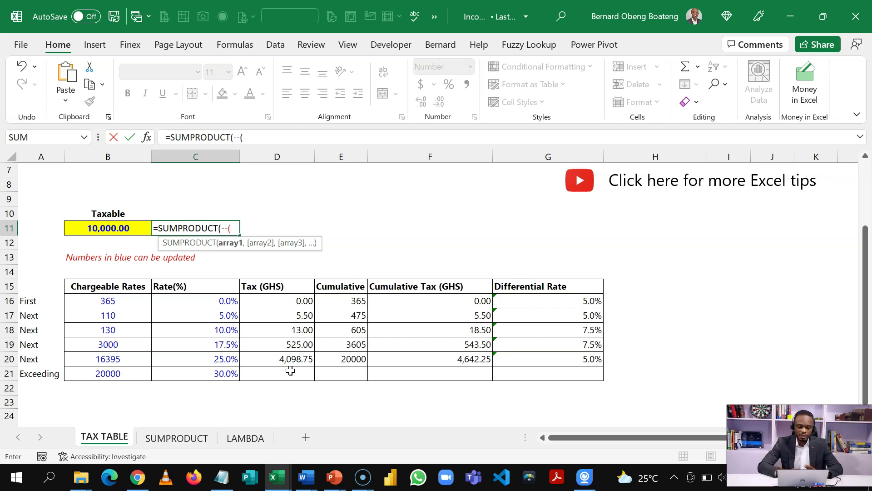
Add the test --(B11>E16:E21) comparing the taxable amount with the Cumulative thresholds.
click(108, 227)
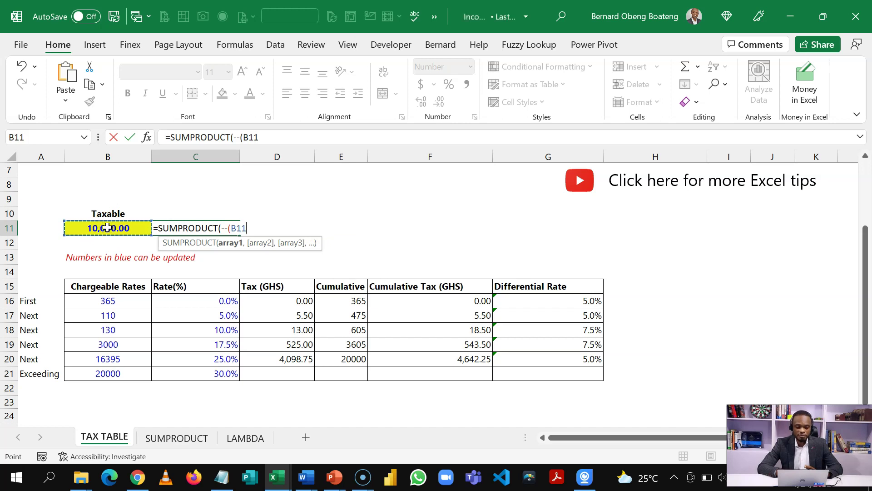
text(>)
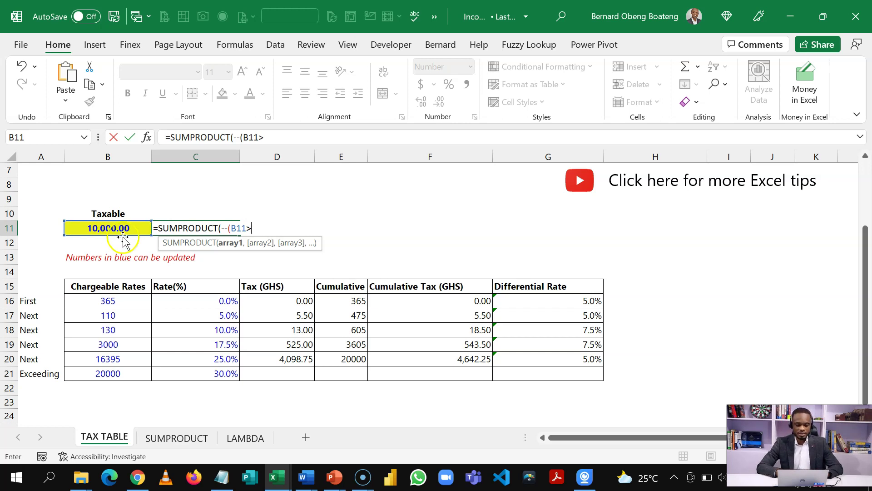
drag(337, 298, 337, 372)
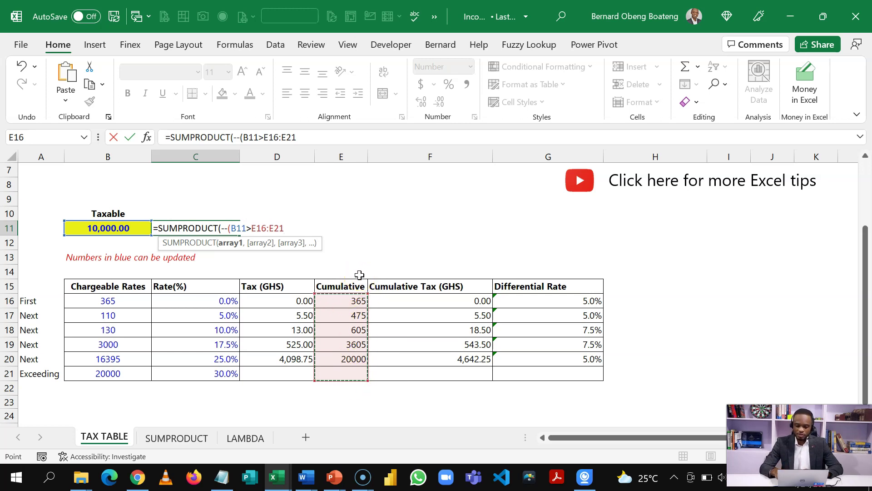
text())
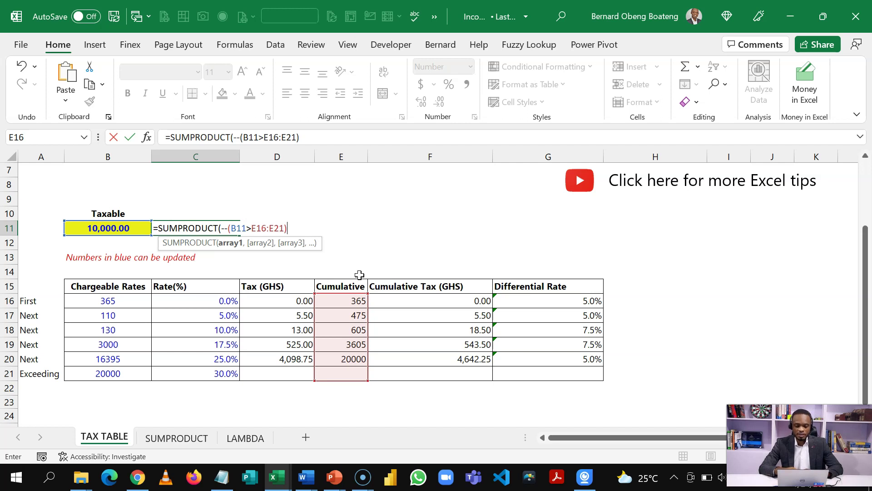
text(,()
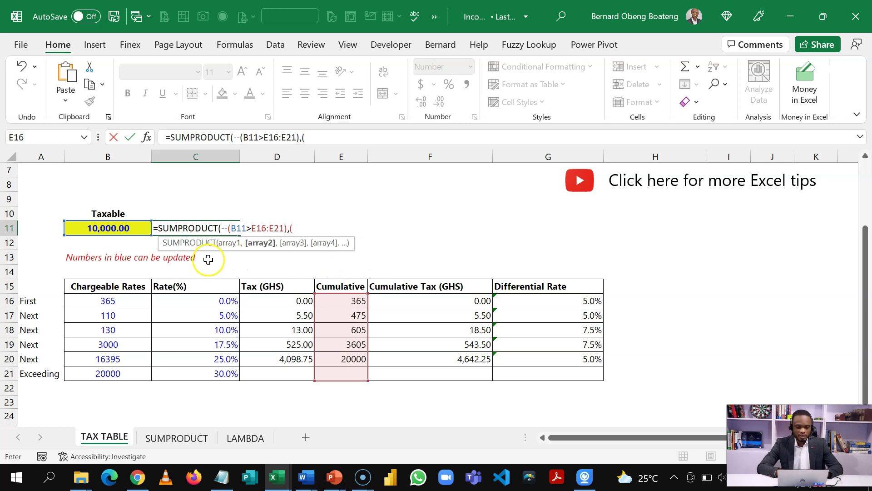
Add the (B11-E16:E21) argument for the amount above each Cumulative threshold.
click(111, 228)
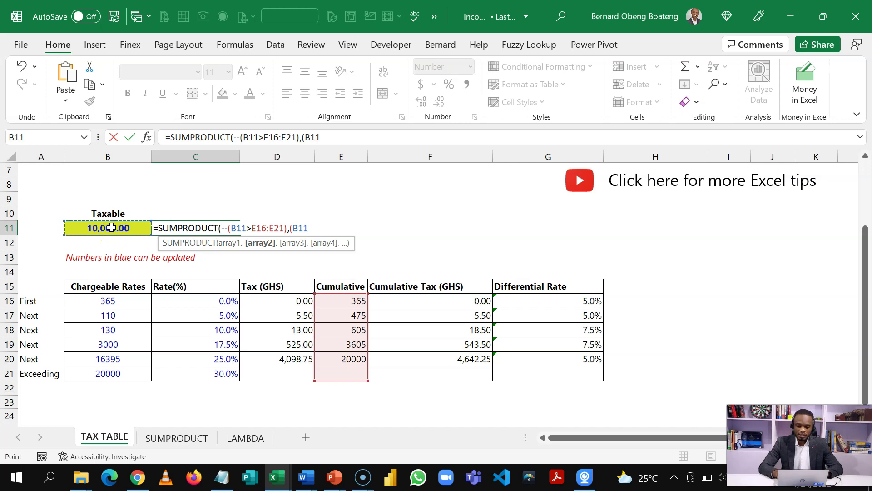
text(-)
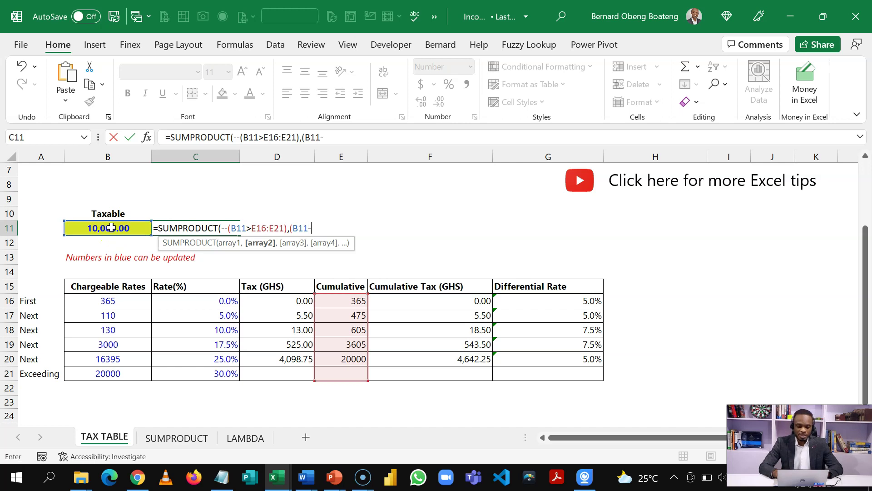
click(338, 304)
key(shift+Down)
key(shift+Down)
key(shift+Down)
key(shift+Down)
key(shift+Down)
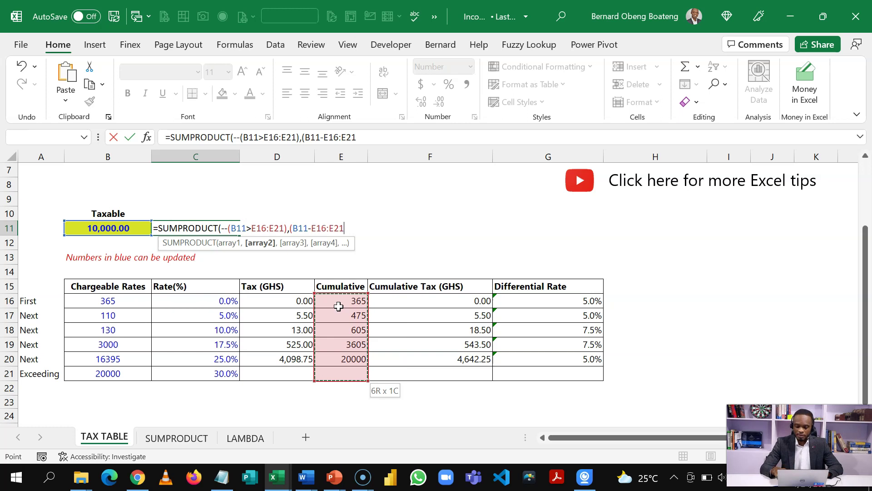
text())
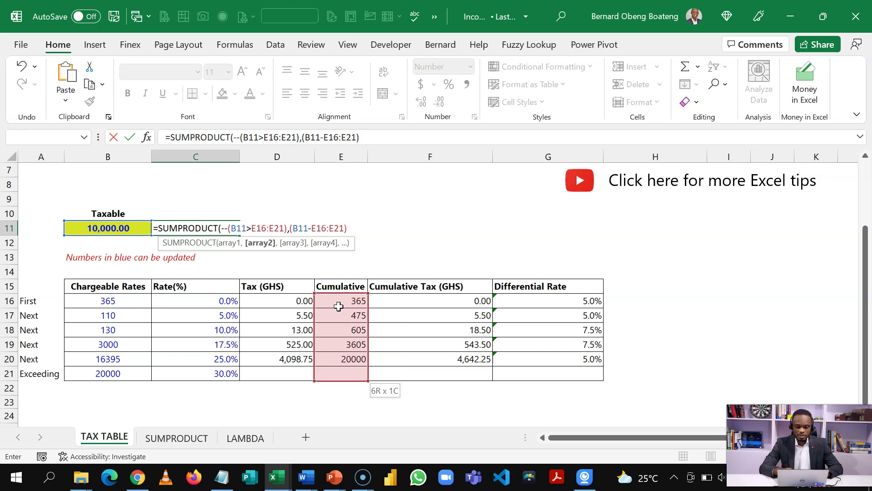
text(,)
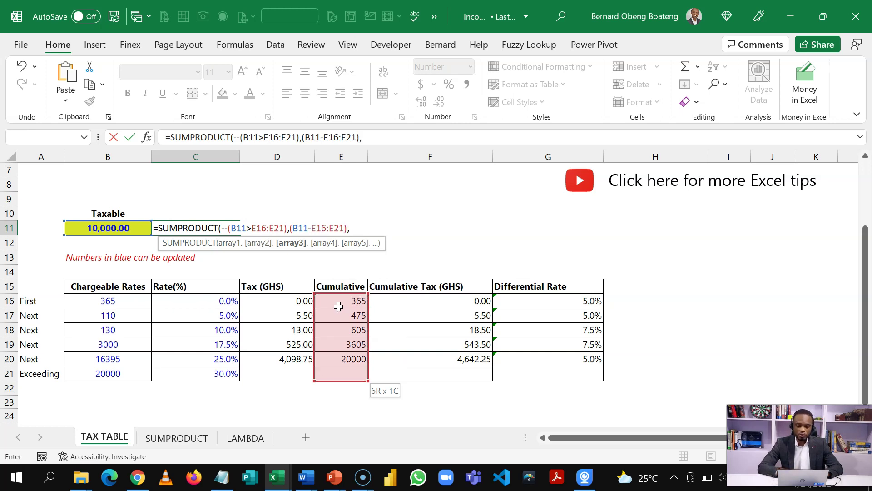
Finish with the differential rates G16:G21 so C11 returns 2,142.25 tax.
click(544, 300)
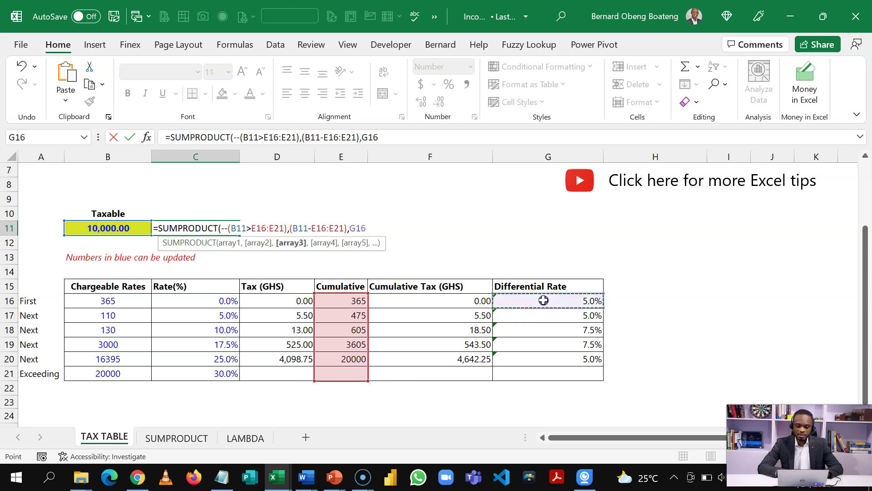
key(shift+Down)
key(shift+Down)
key(shift+Down)
key(shift+Down)
key(shift+Down)
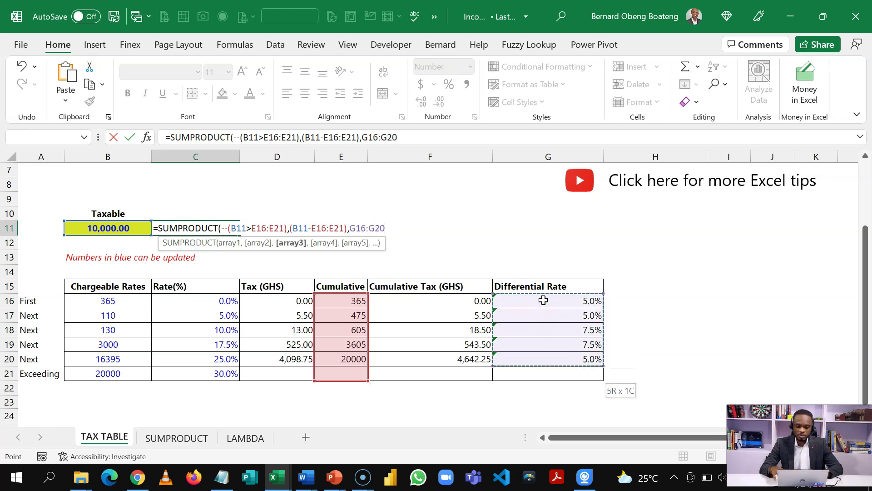
text())
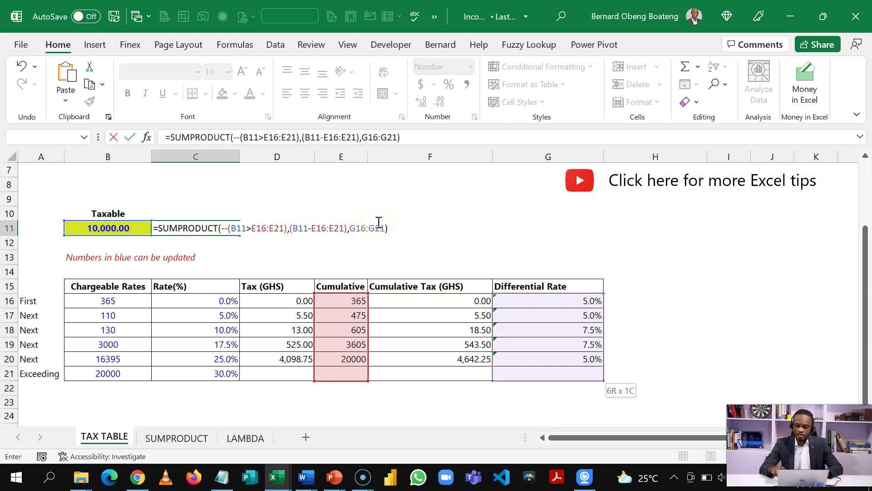
key(Return)
key(Up)
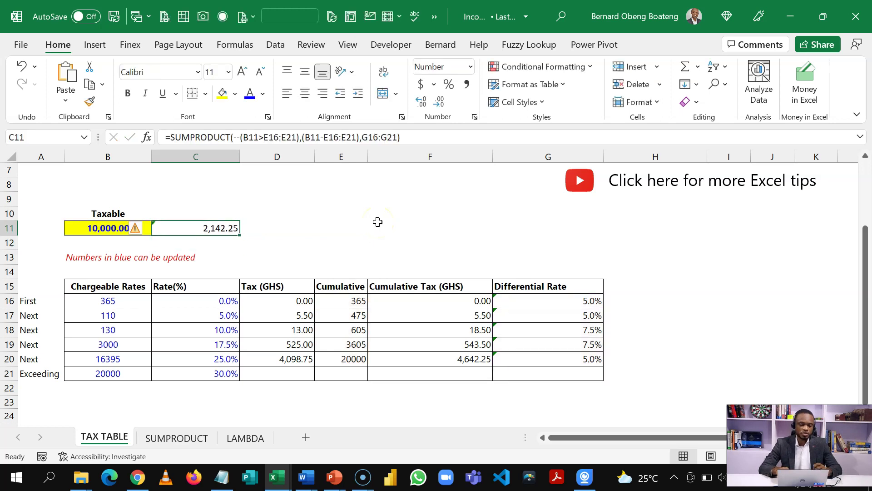
double_click(222, 230)
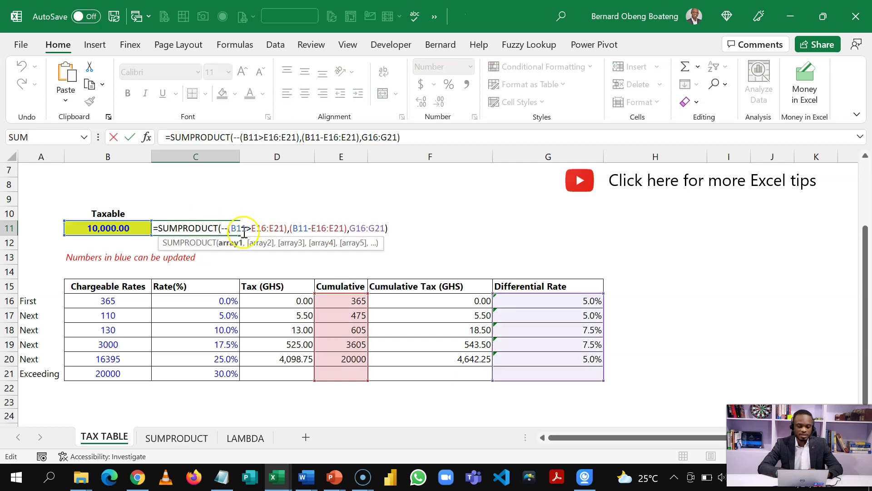
key(Escape)
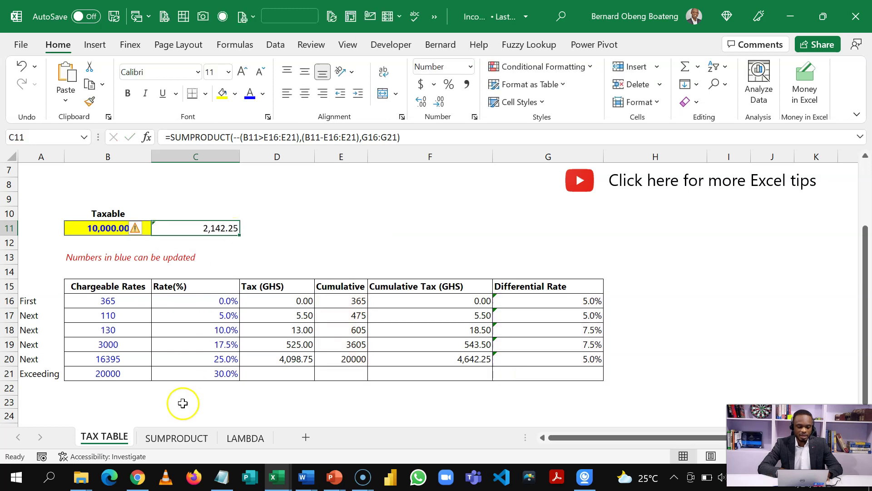
click(177, 437)
click(314, 318)
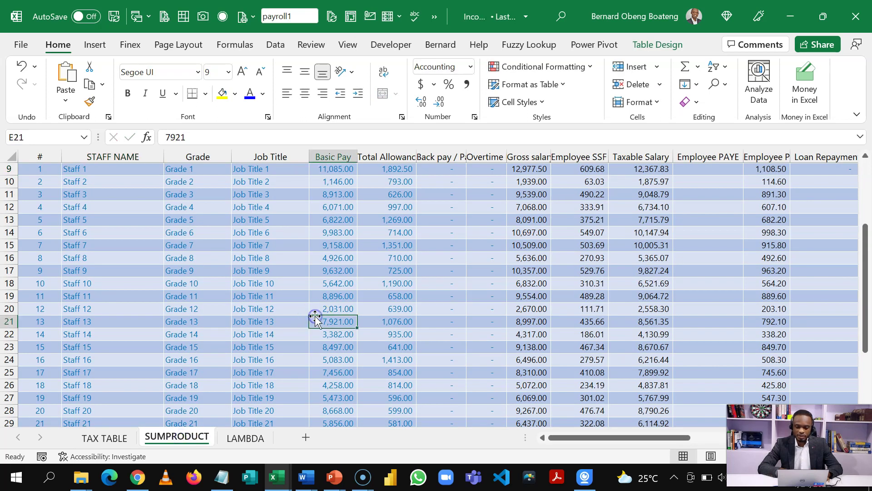
click(105, 438)
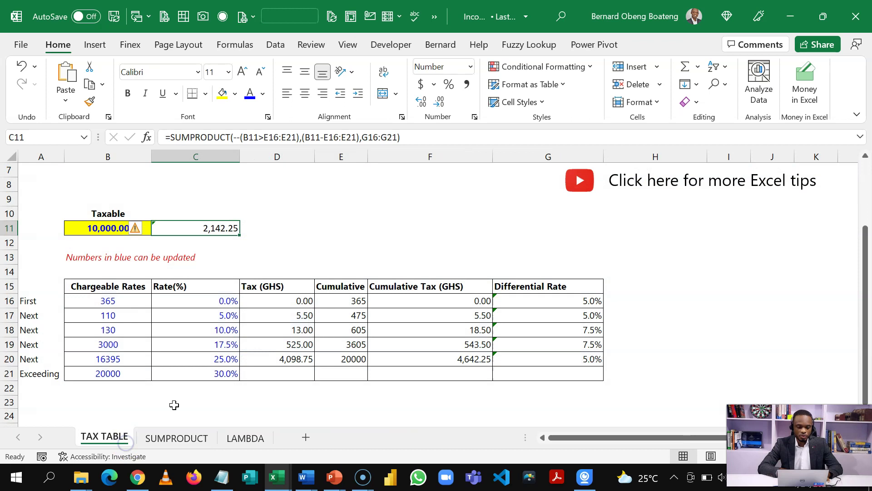
double_click(215, 228)
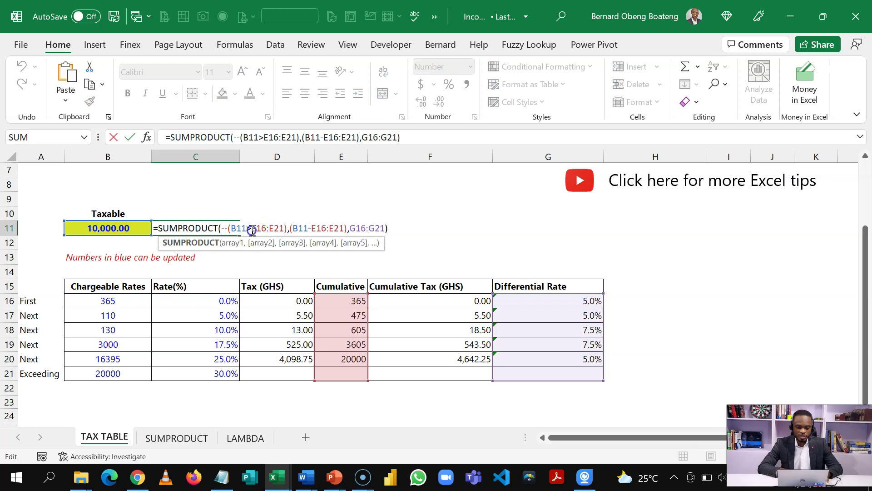
drag(252, 230, 286, 236)
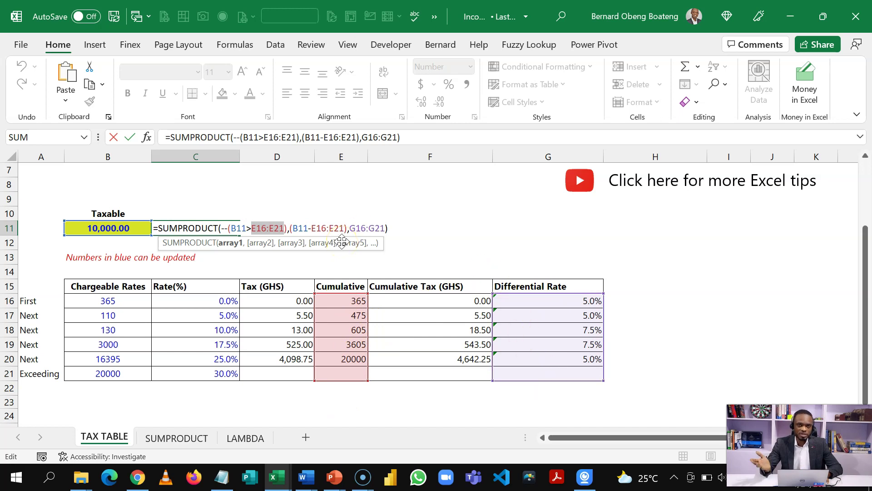
key(ctrl+Return)
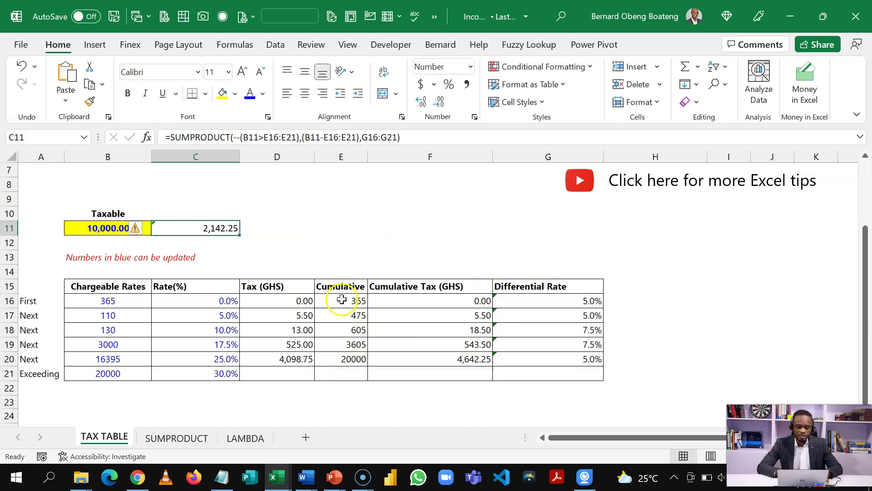
Name the Cumulative range E16:E21 'cumulative' via the Name Box.
drag(342, 299, 341, 372)
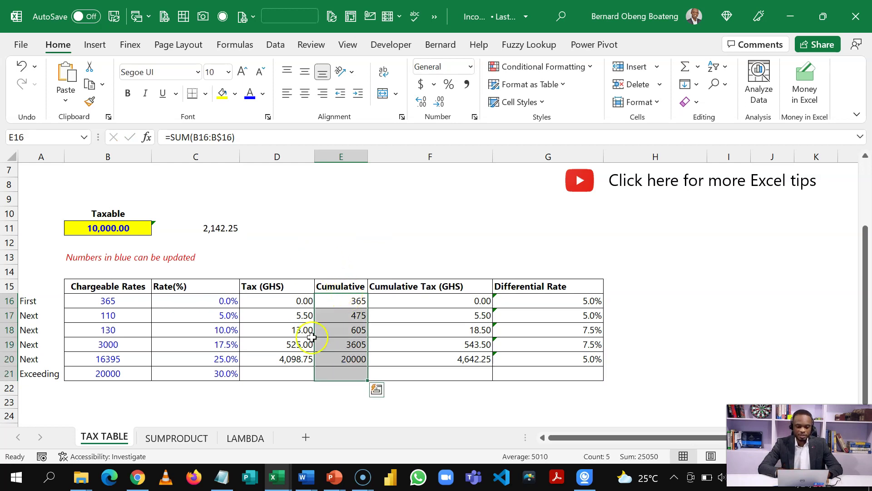
click(51, 142)
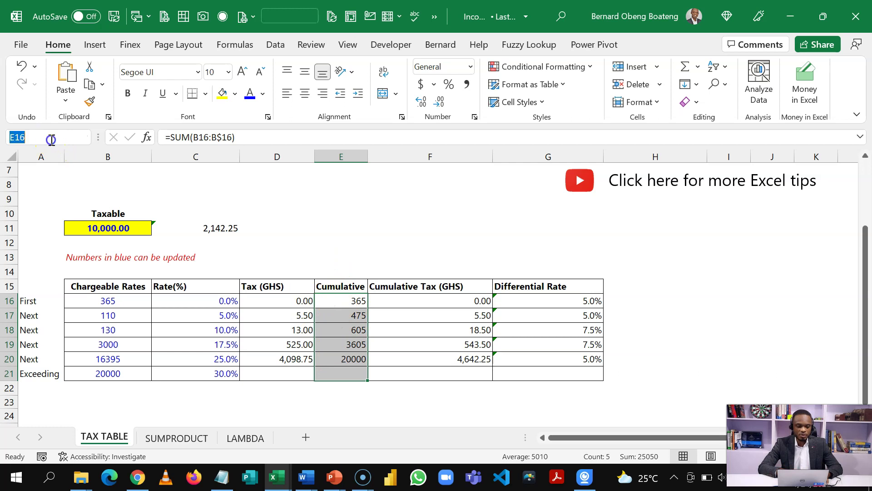
click(31, 141)
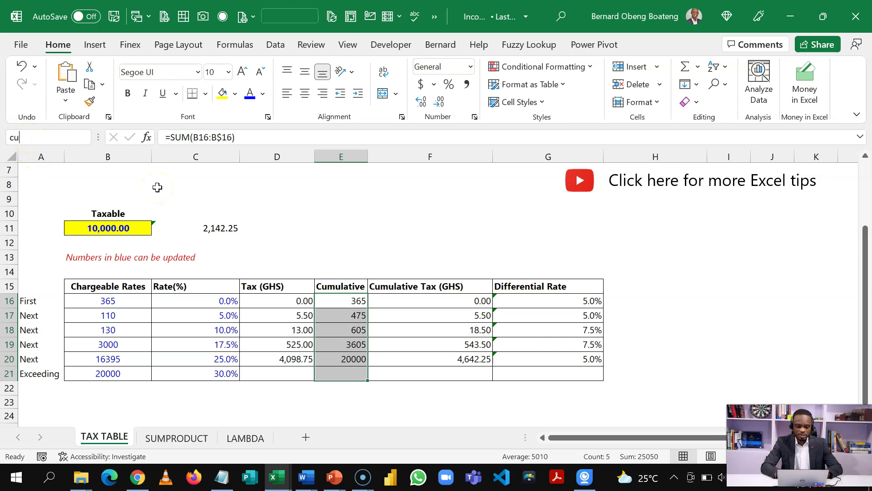
text(cumulative)
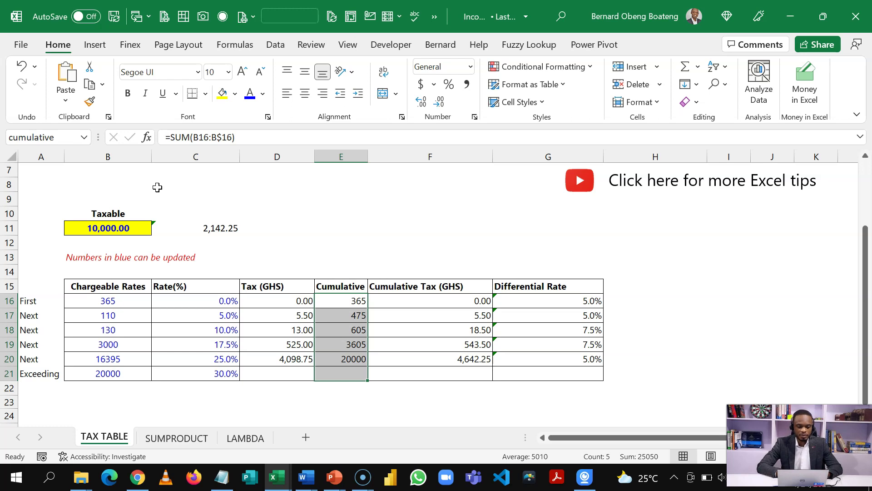
Name the Differential Rate range G16:G21 'diff_rate'.
drag(542, 303, 549, 375)
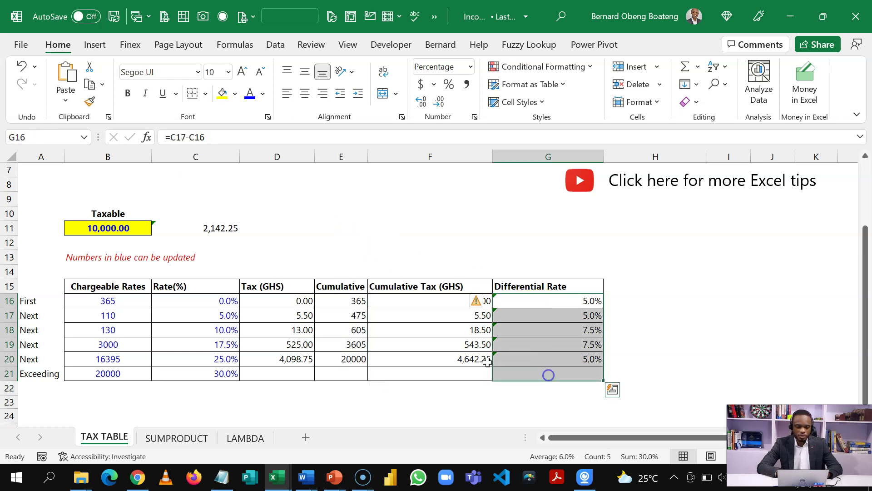
click(58, 137)
text(diff)
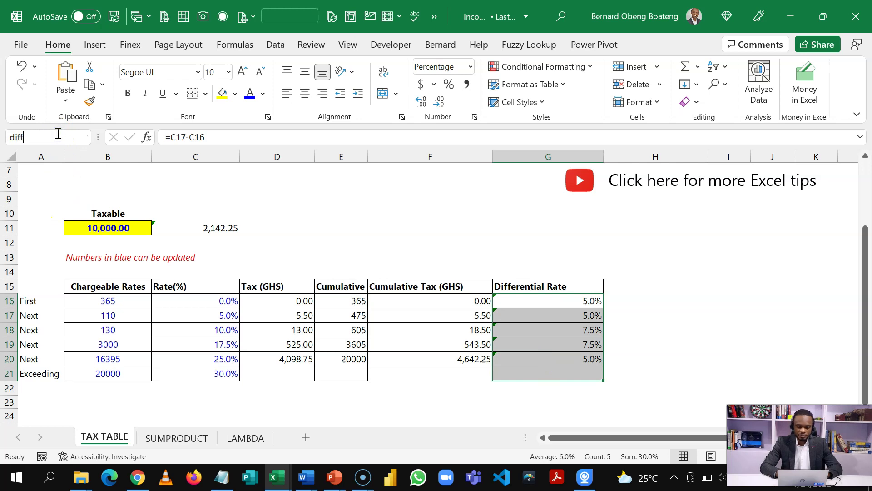
text(_rate)
key(Return)
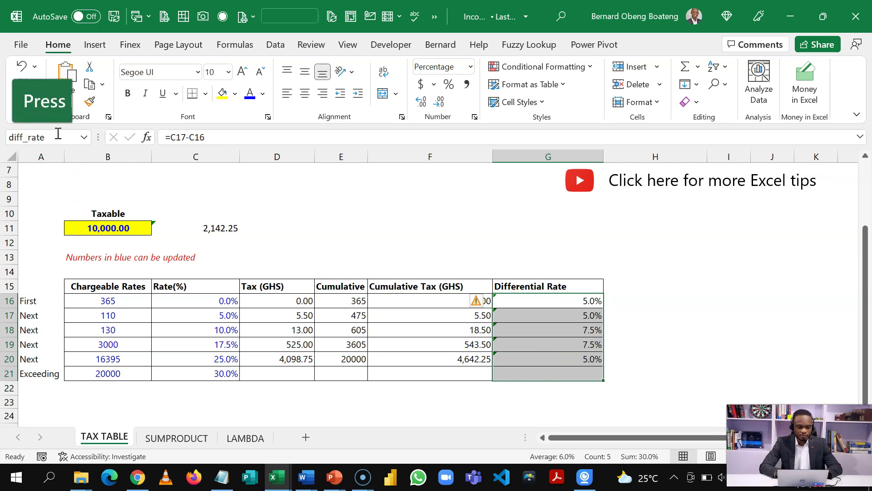
In C11, swap the first E16:E21 for cumulative and G16:G21 for diff_rate.
double_click(203, 226)
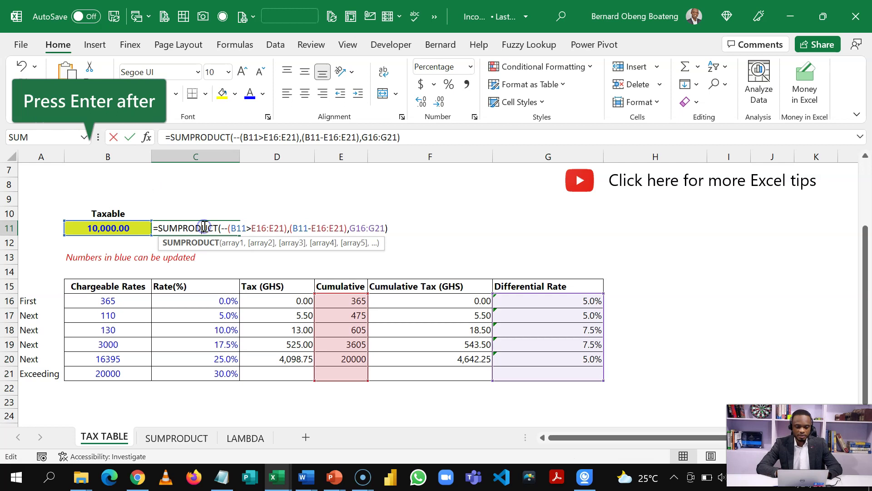
click(284, 227)
key(BackSpace)
key(BackSpace)
key(BackSpace)
key(BackSpace)
key(BackSpace)
key(BackSpace)
key(BackSpace)
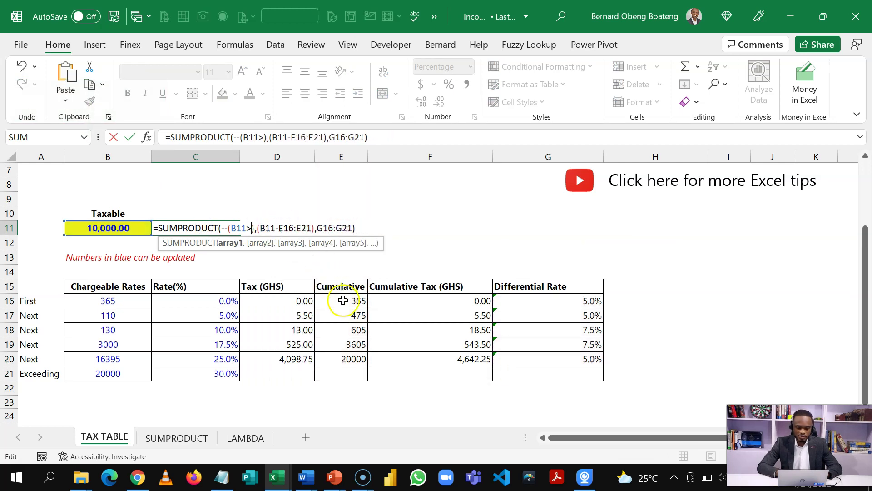
drag(342, 299, 344, 372)
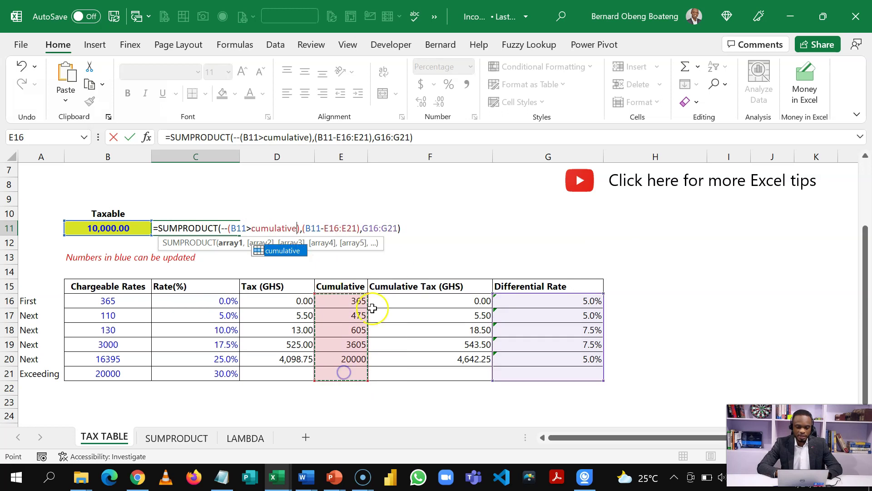
click(400, 228)
key(BackSpace)
key(BackSpace)
key(BackSpace)
key(BackSpace)
key(BackSpace)
key(BackSpace)
key(BackSpace)
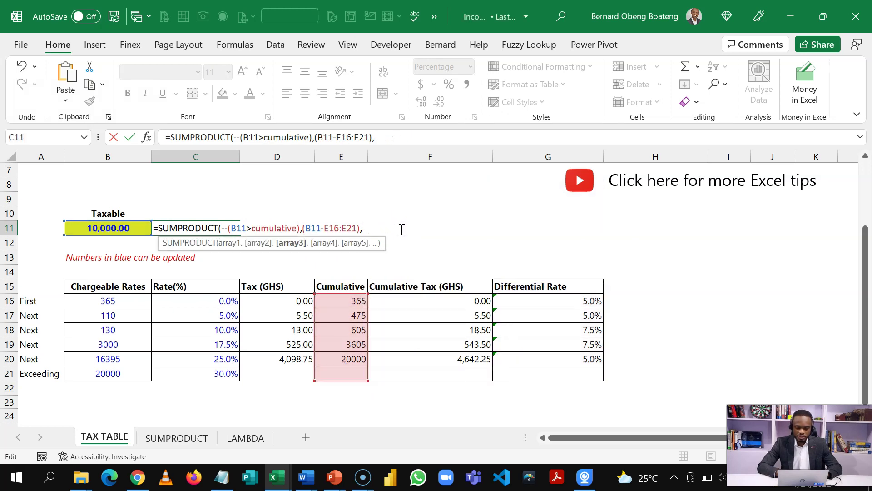
drag(505, 300, 510, 371)
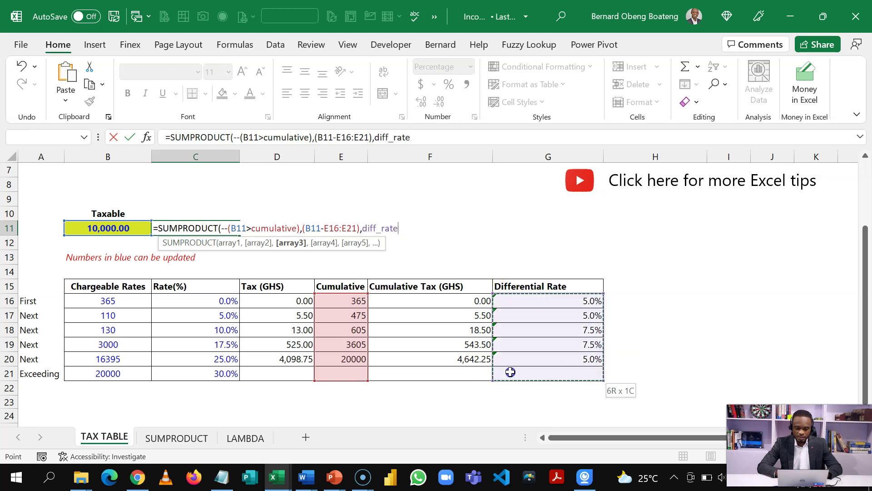
text())
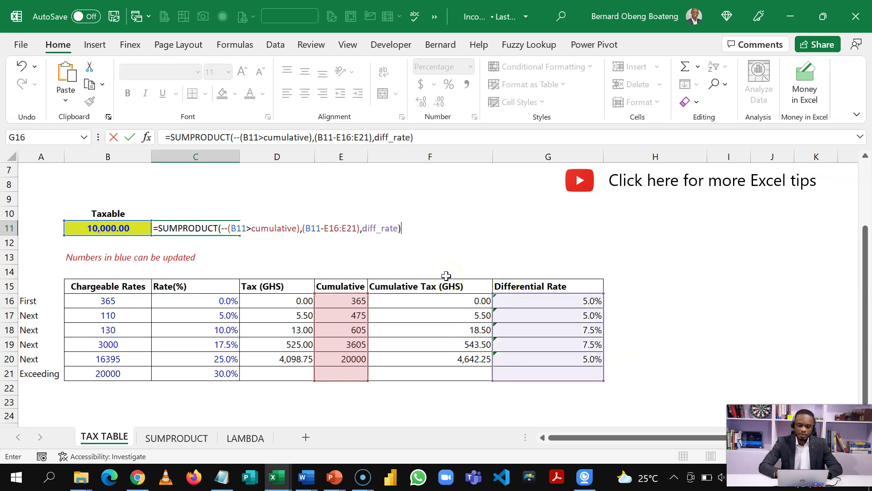
Replace the second E16:E21 with cumulative, confirm 2,142.25, and highlight the formula text.
click(359, 228)
key(BackSpace)
key(BackSpace)
key(BackSpace)
key(BackSpace)
key(BackSpace)
key(BackSpace)
key(BackSpace)
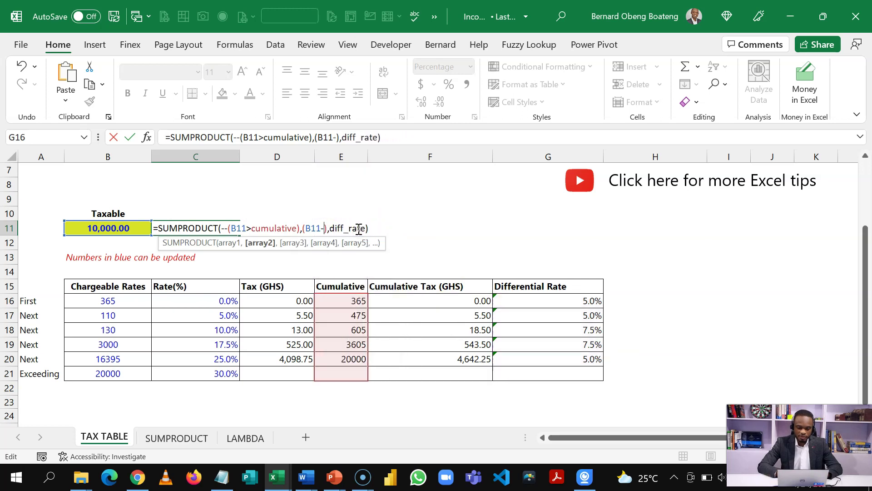
drag(341, 300, 339, 373)
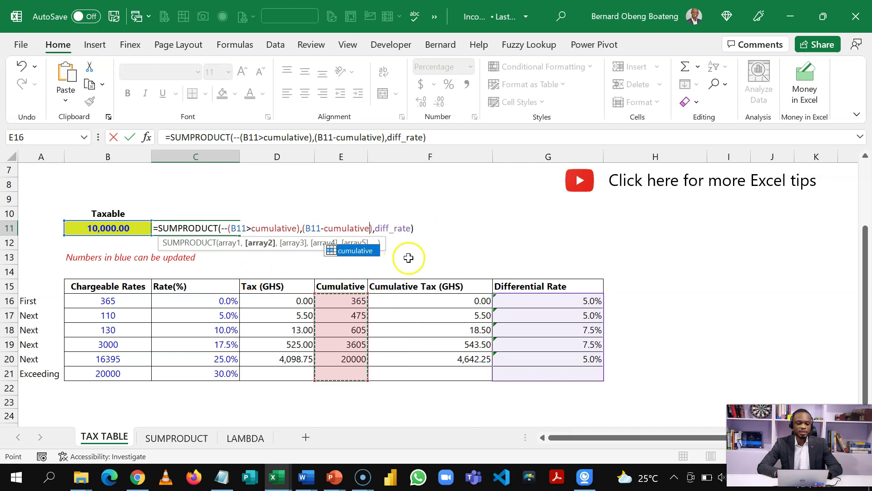
key(Return)
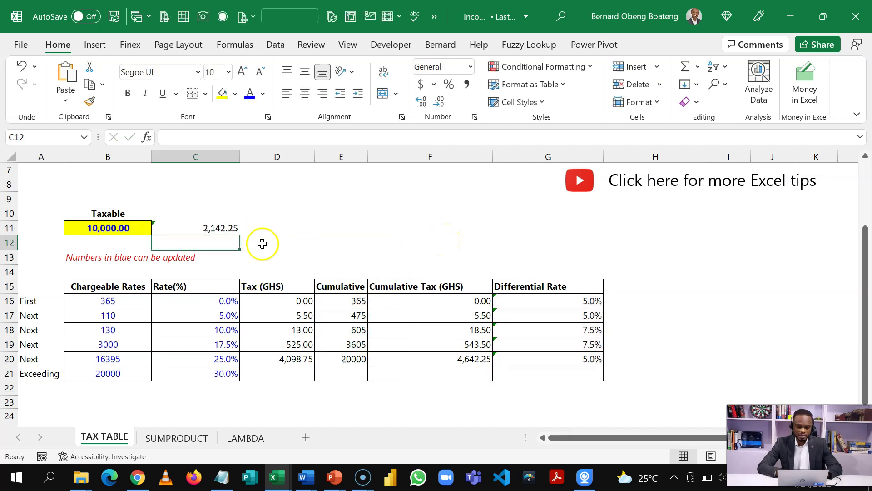
double_click(224, 228)
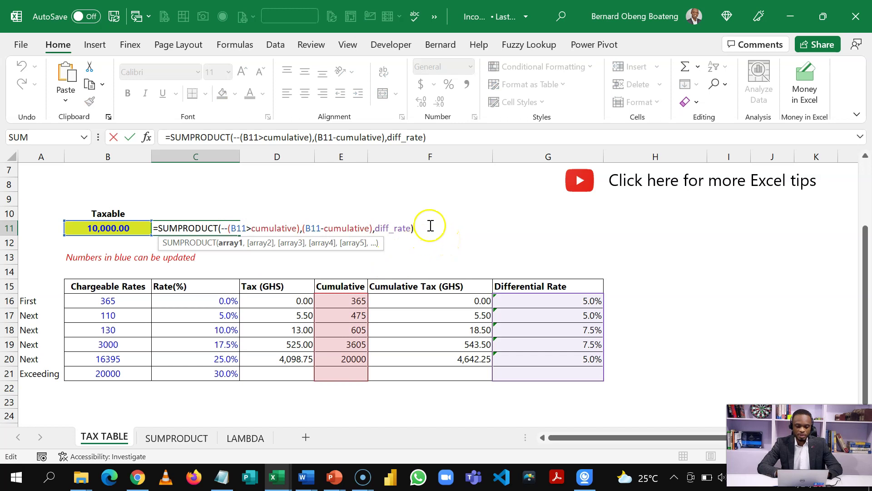
drag(431, 226, 162, 231)
key(ctrl+c)
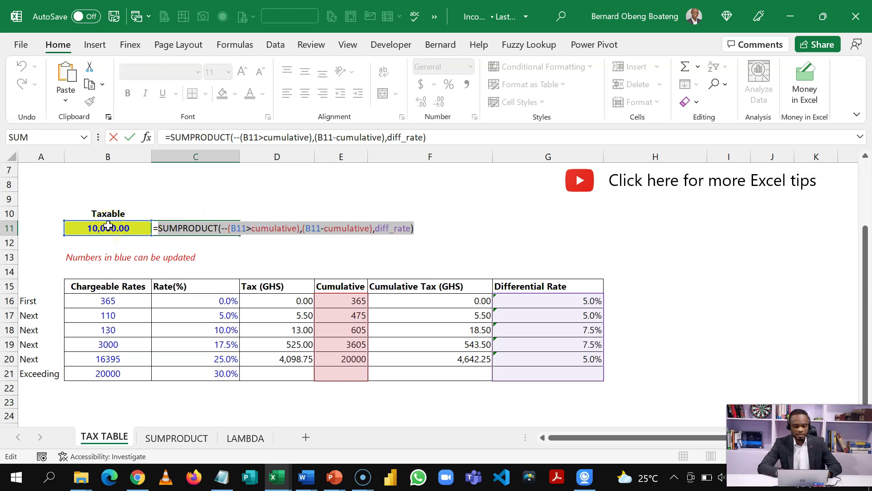
key(Escape)
On the payroll sheet, paste the SUMPRODUCT tax formula into L9.
click(166, 439)
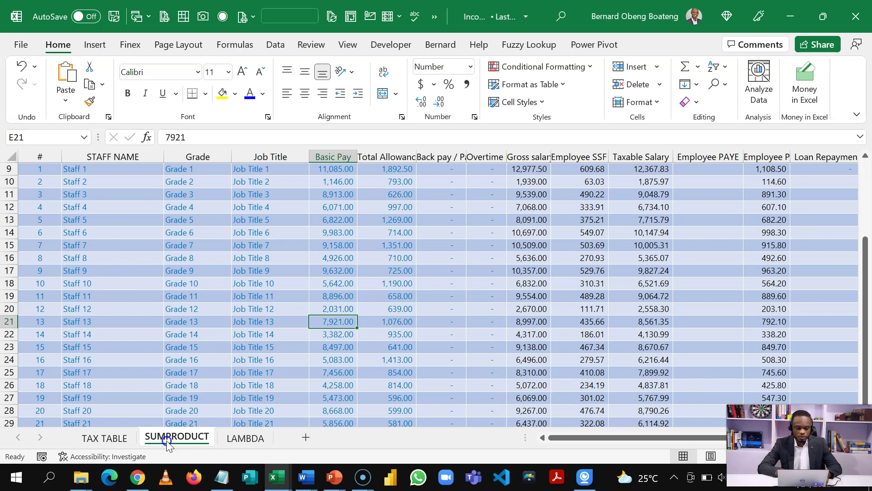
click(502, 207)
key(Up)
key(Up)
key(Up)
key(Up)
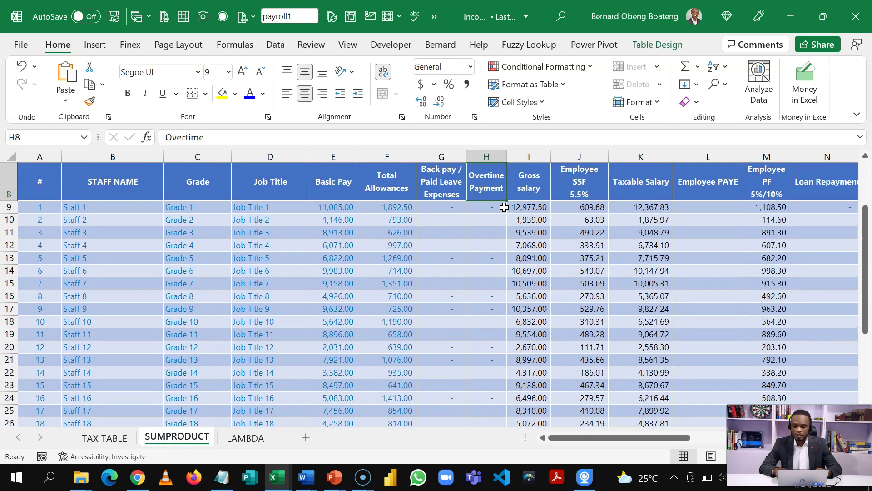
key(Right)
key(Right)
key(Right)
key(Right)
key(Down)
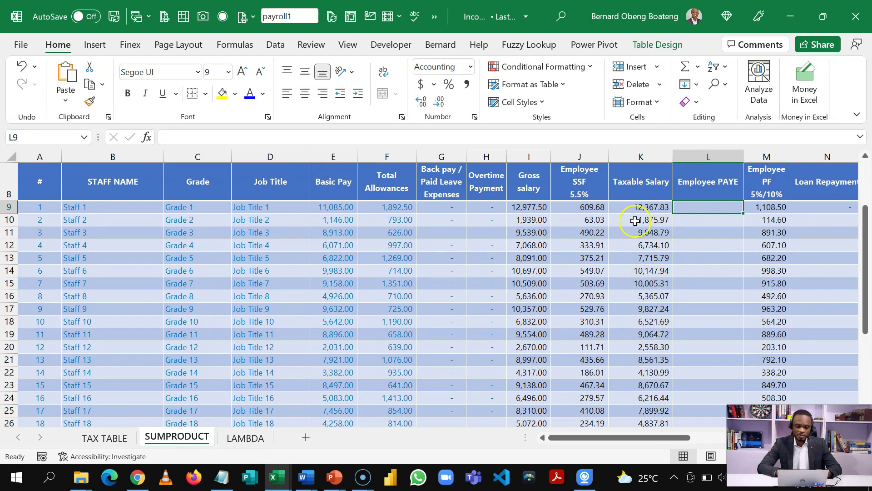
text(=)
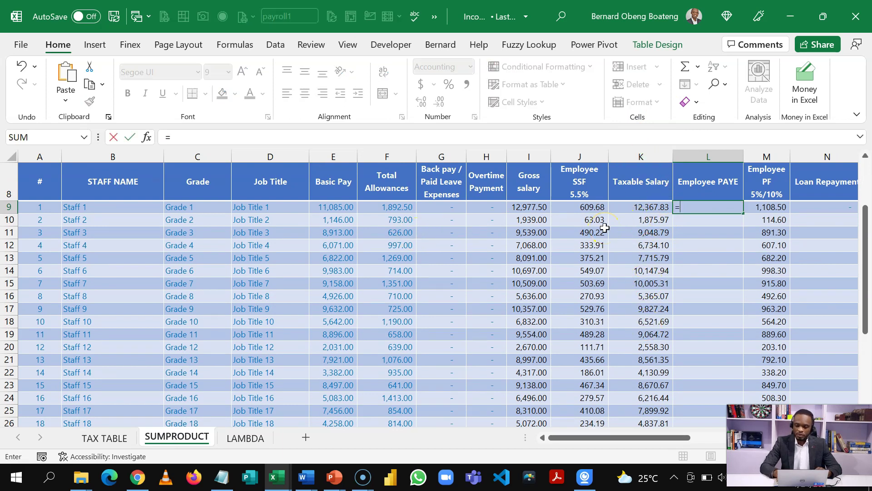
key(ctrl+v)
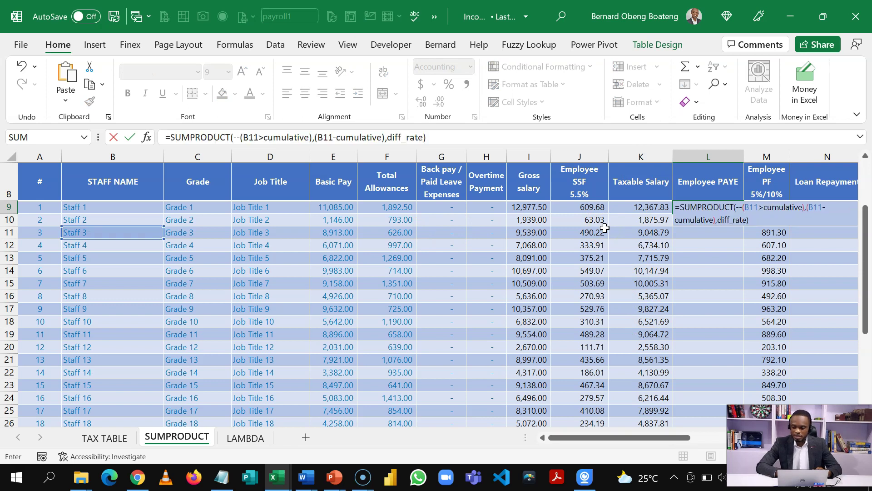
Replace both B11 references with K9 so the column fills, giving 2,734.21 for Grade 1.
scroll(620, 437, right, 2)
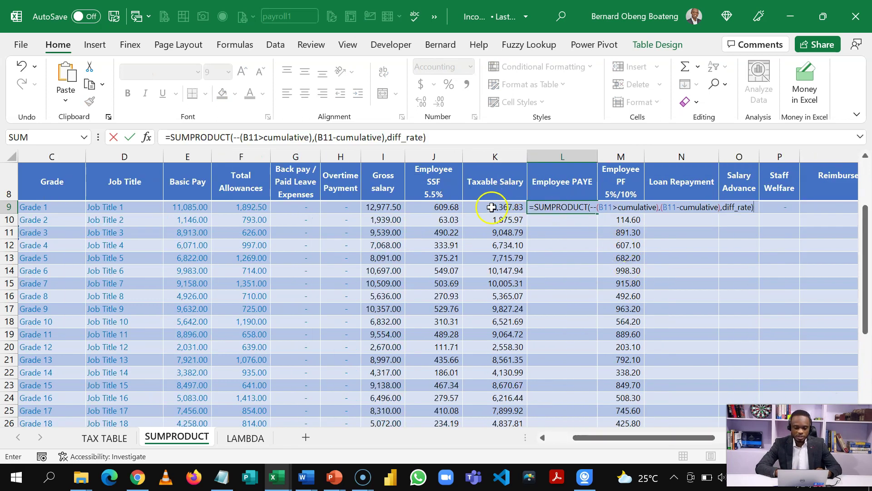
click(610, 207)
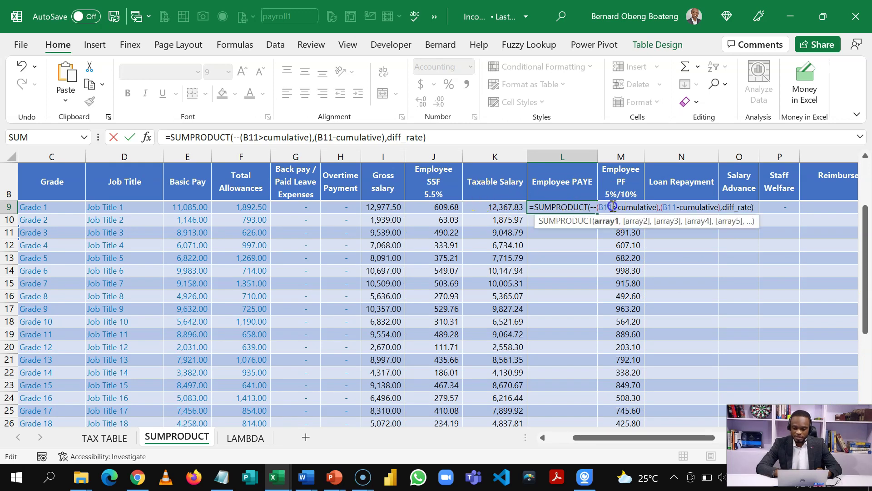
key(BackSpace)
key(BackSpace)
key(BackSpace)
text(K9)
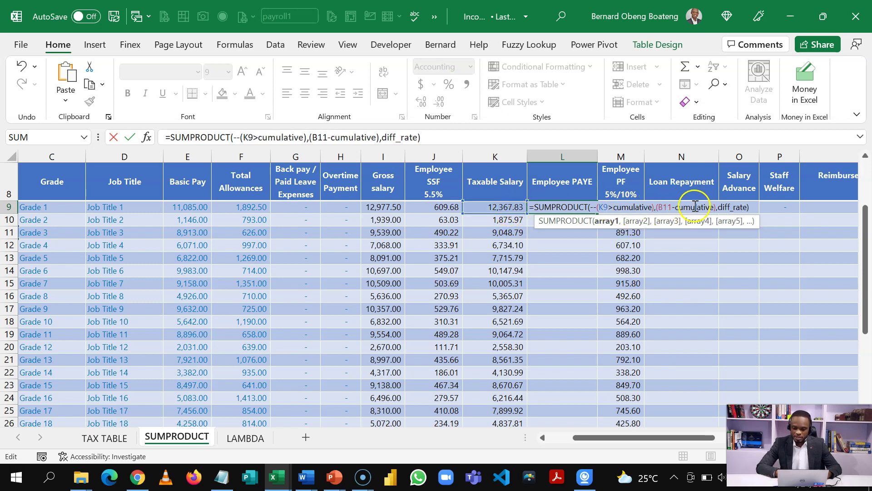
double_click(672, 207)
text(K9)
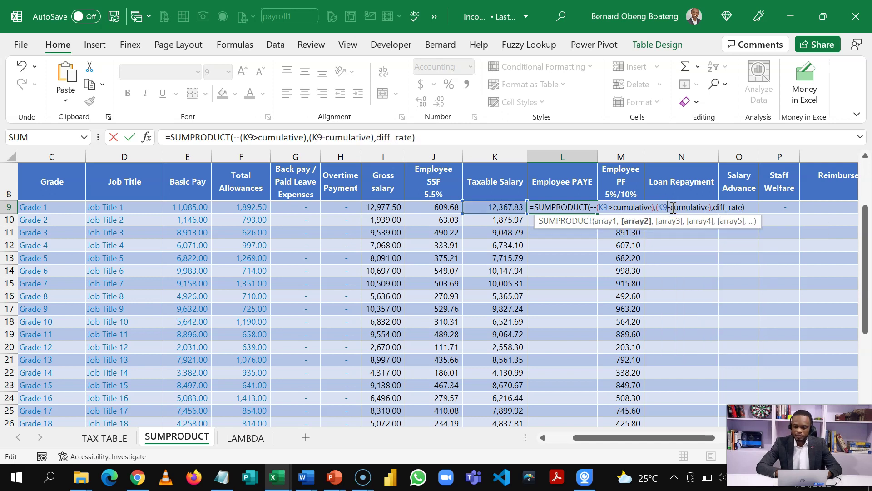
key(Return)
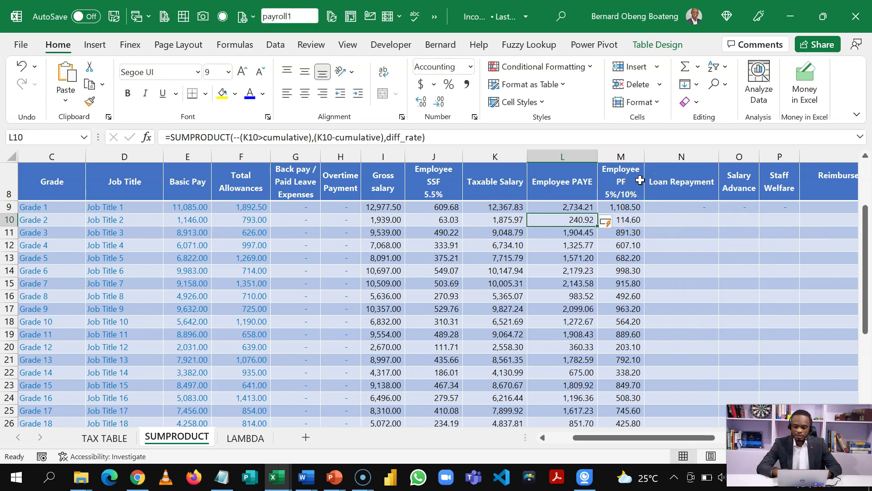
Check the Employee PAYE results down column L against the TAX TABLE sheet.
key(Down)
key(Down)
key(Down)
key(Down)
key(Down)
key(Down)
key(Down)
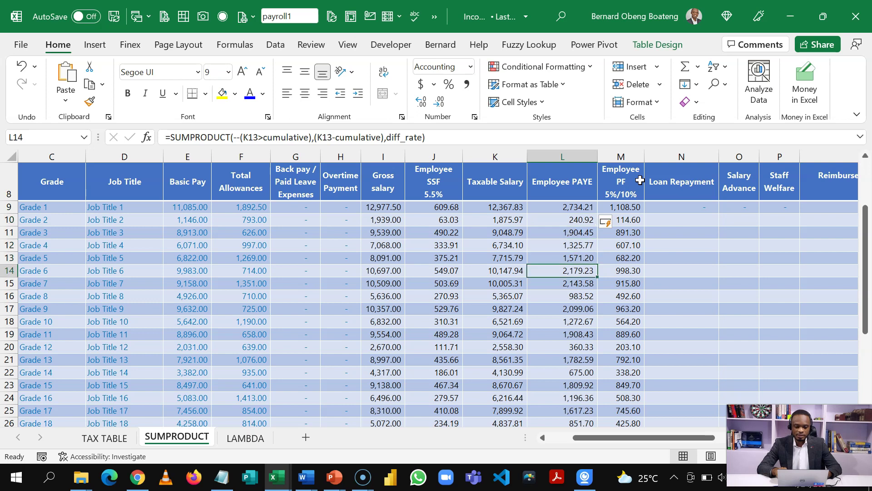
key(Down)
key(Down)
key(Down)
key(Down)
key(Down)
key(Down)
key(Down)
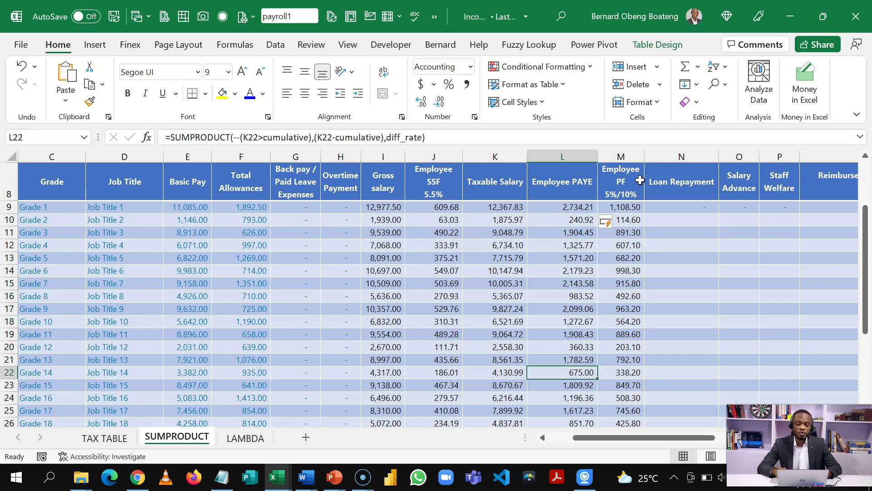
key(Up)
key(Up)
key(Up)
key(Up)
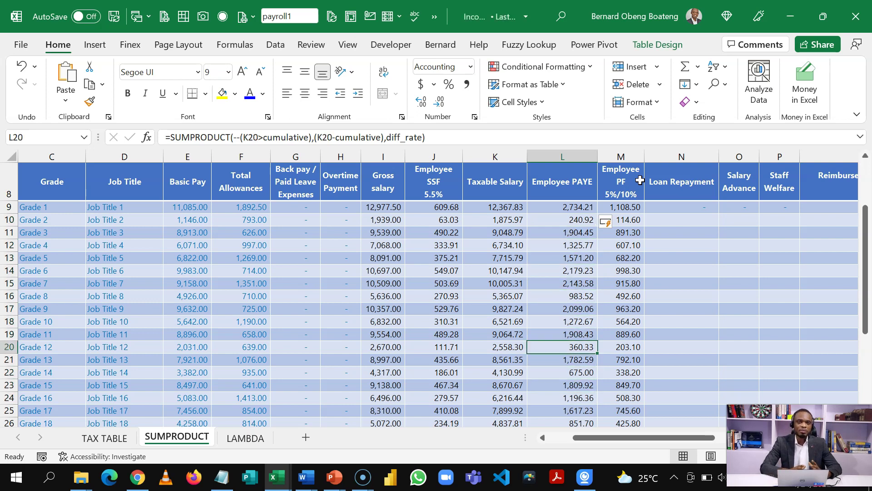
click(114, 437)
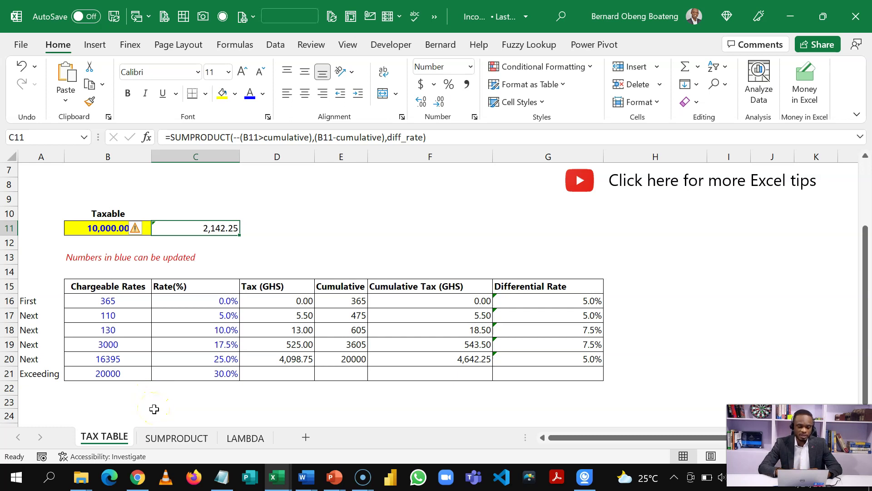
click(167, 439)
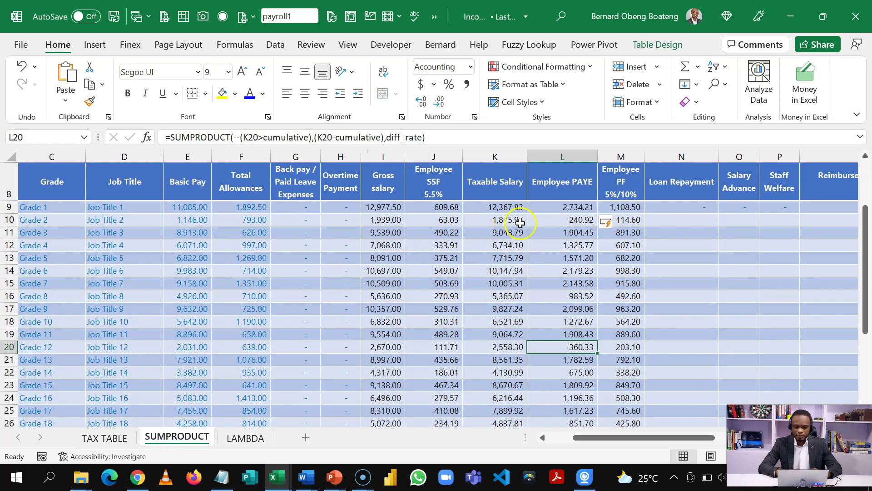
Select L9, then an empty cell above the table, and bring up the formula tools.
click(575, 208)
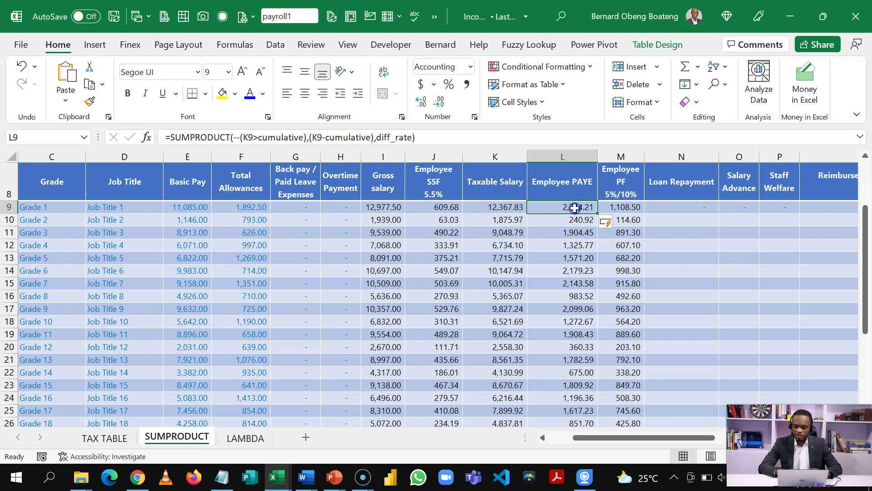
click(865, 159)
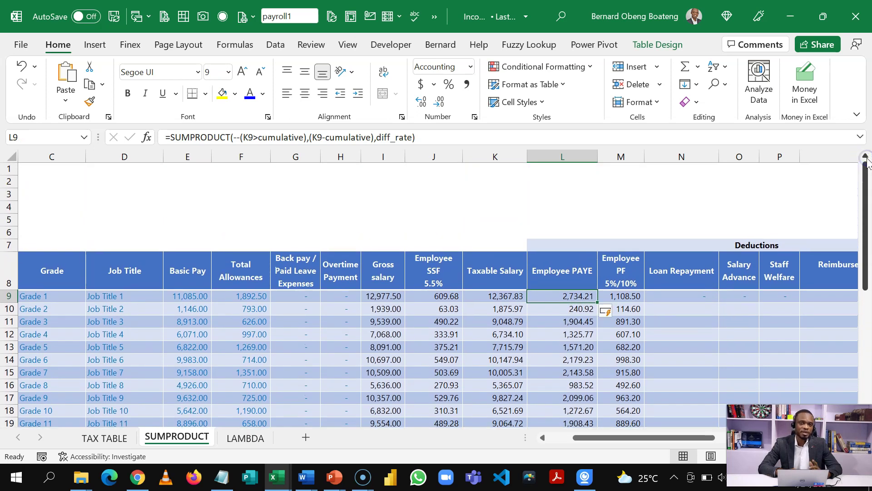
click(399, 207)
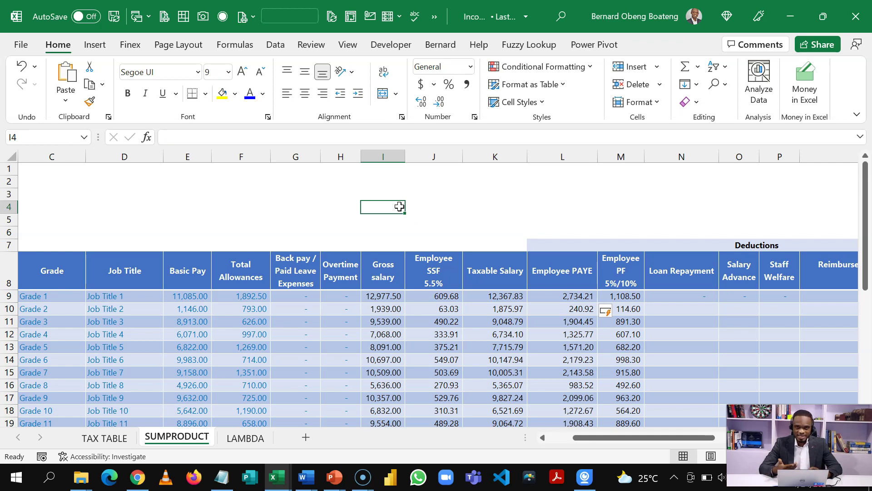
click(502, 296)
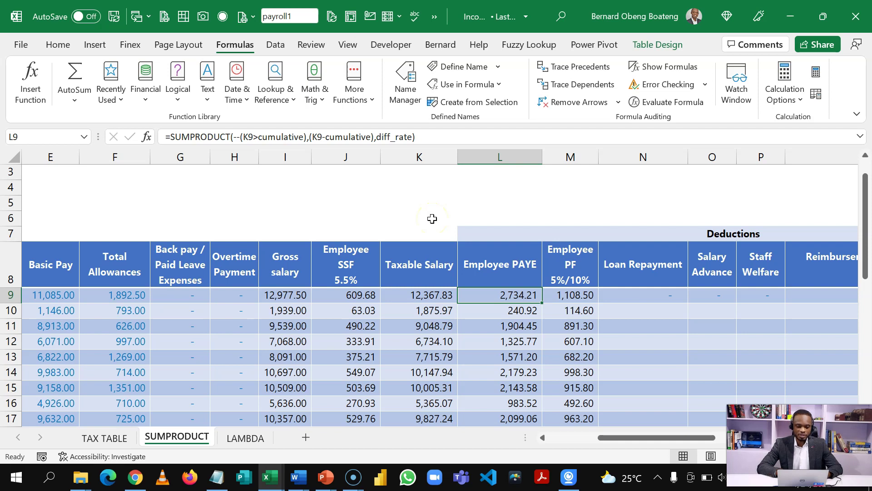
click(427, 139)
drag(426, 139, 171, 136)
key(ctrl+c)
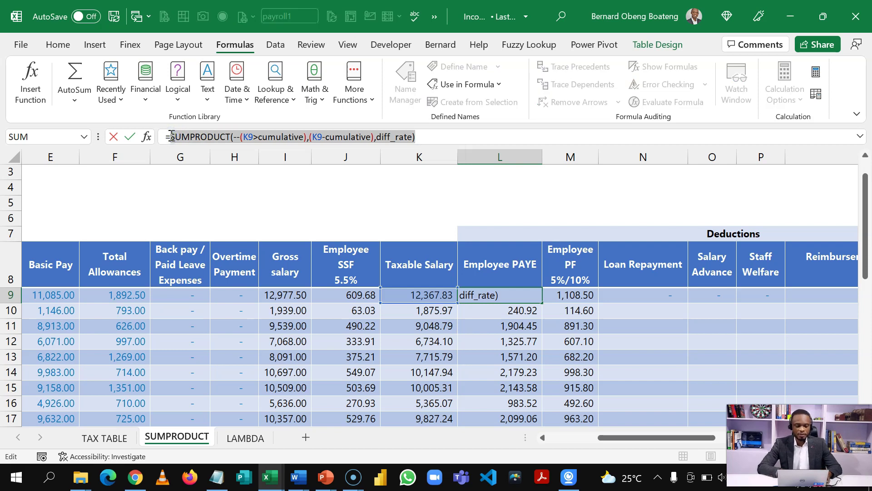
key(Escape)
click(429, 211)
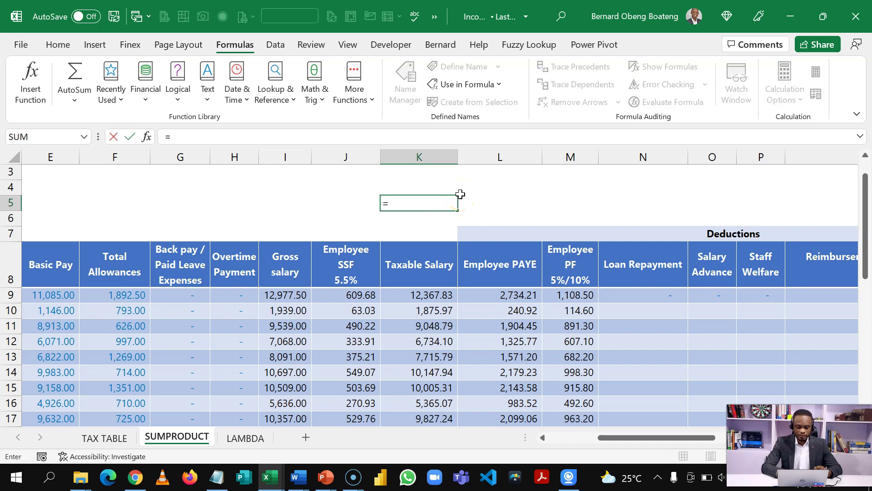
key(ctrl+v)
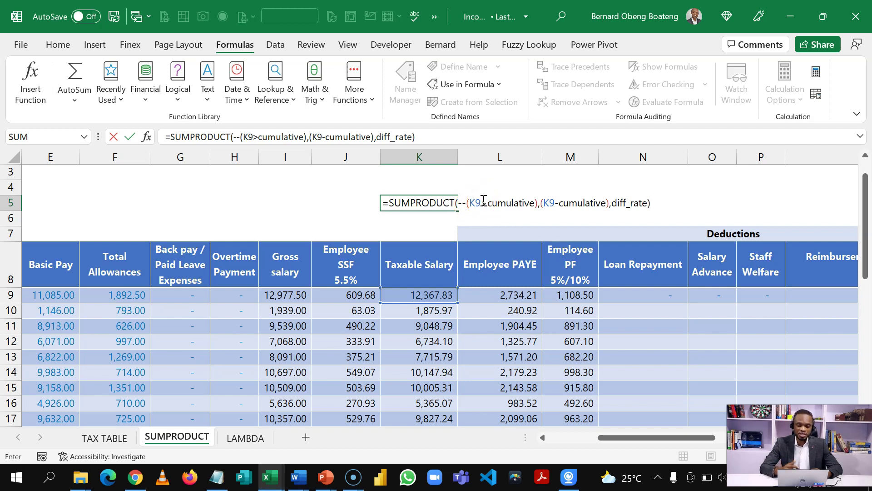
click(483, 199)
key(BackSpace)
key(BackSpace)
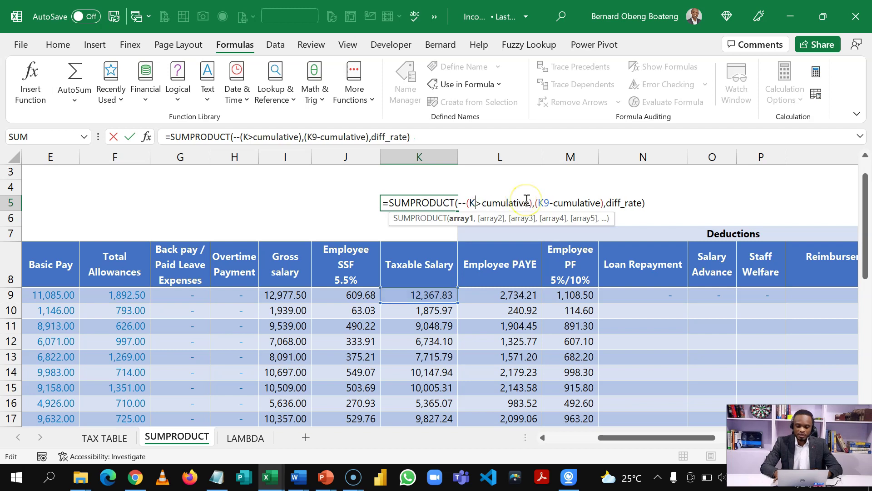
text(tAXABL)
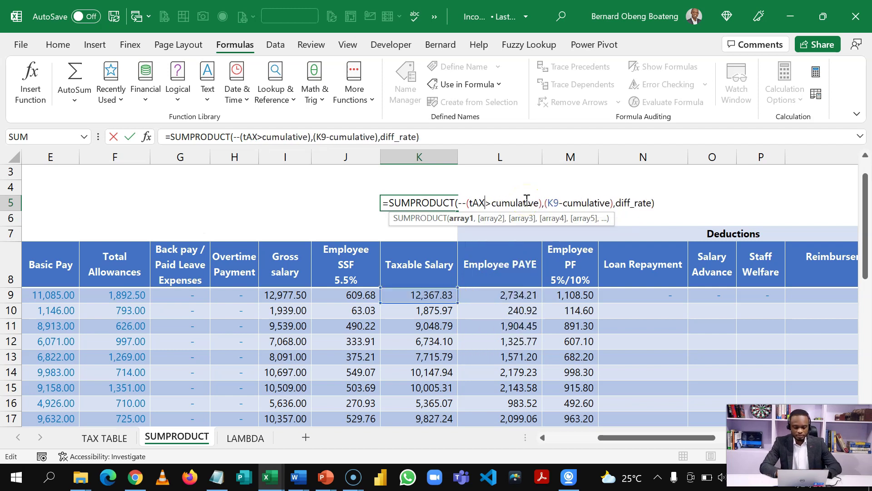
key(BackSpace)
key(BackSpace)
key(BackSpace)
key(BackSpace)
key(BackSpace)
key(BackSpace)
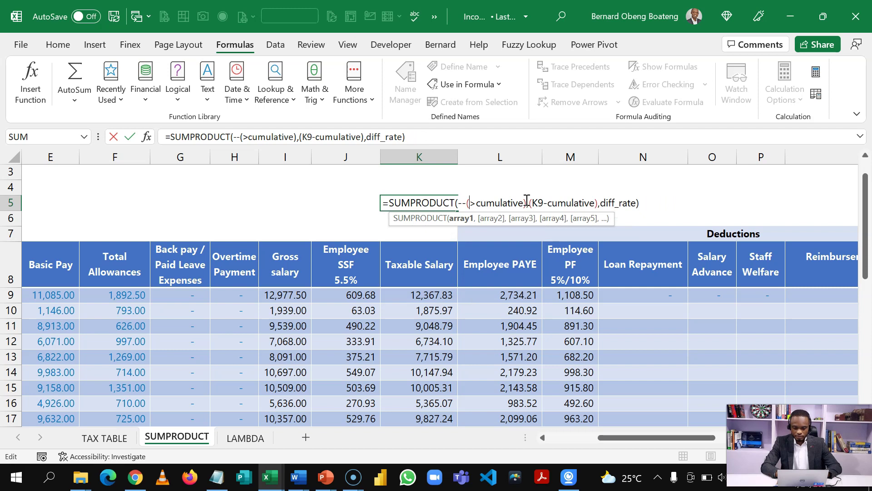
text(Tax)
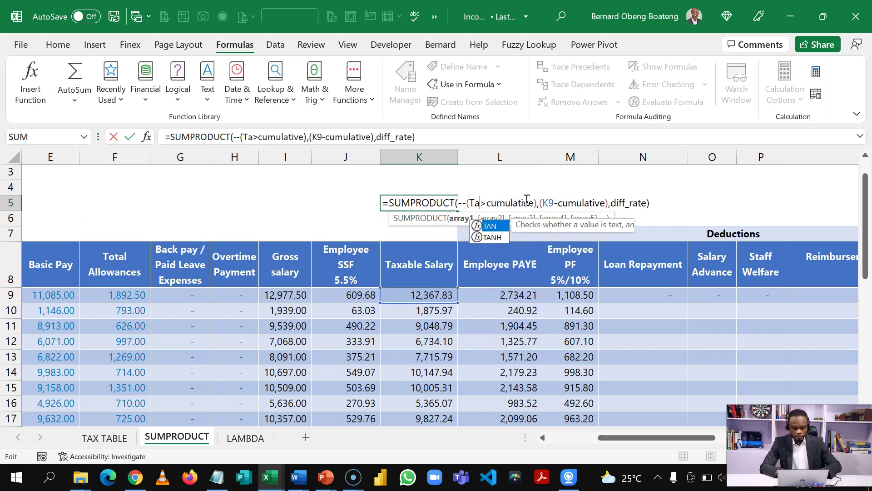
text(able)
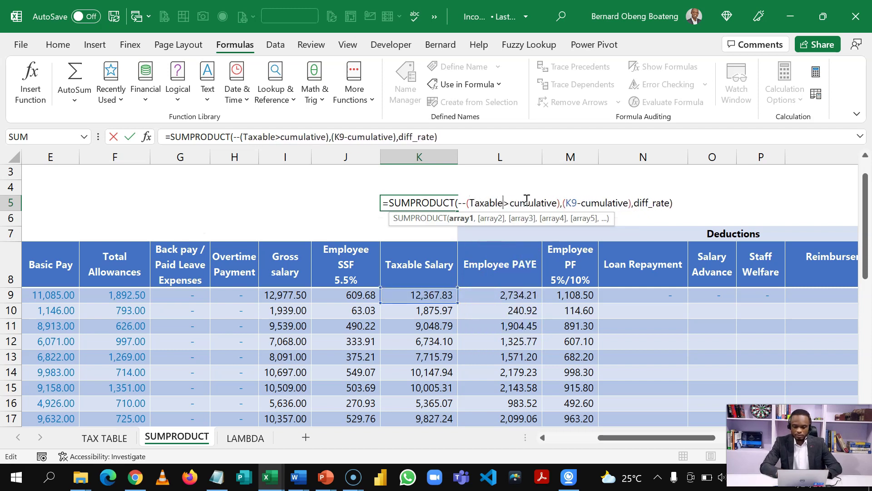
double_click(574, 203)
key(BackSpace)
text(Ta)
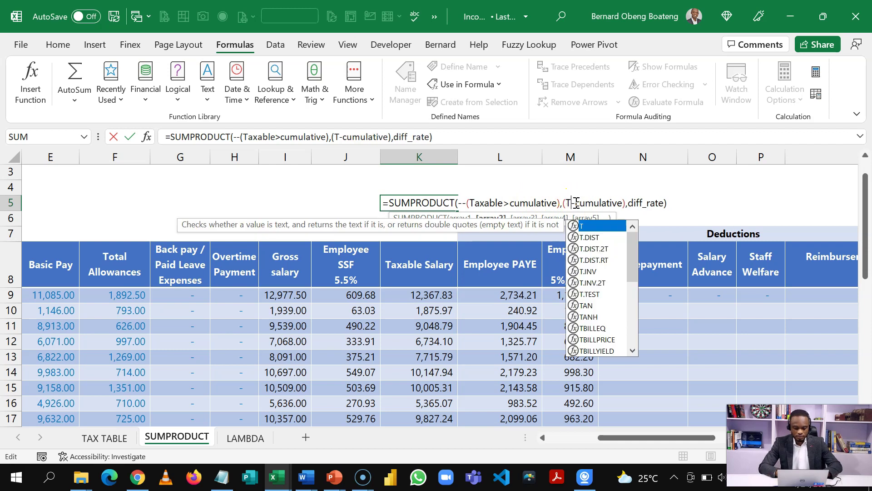
text(xable)
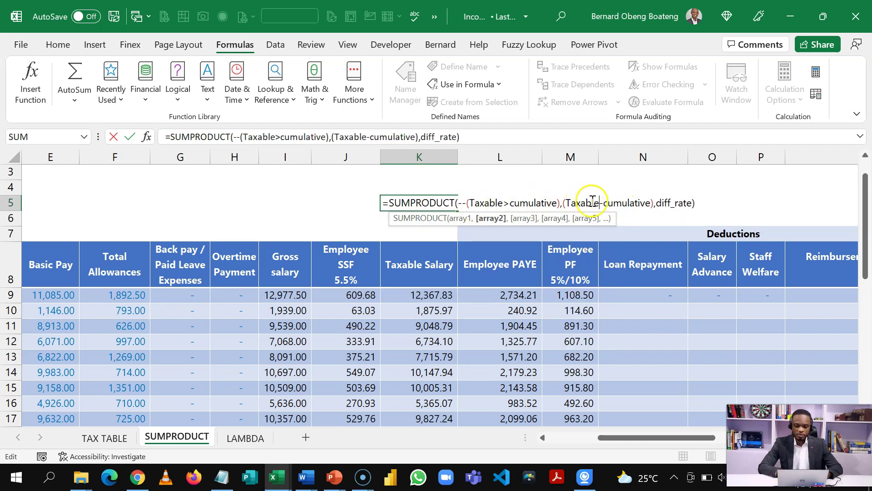
drag(700, 202, 388, 203)
key(ctrl+c)
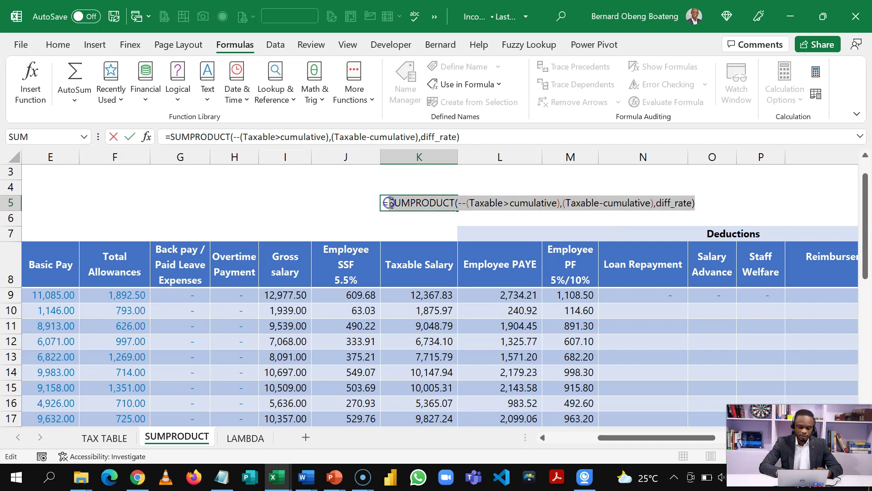
key(Escape)
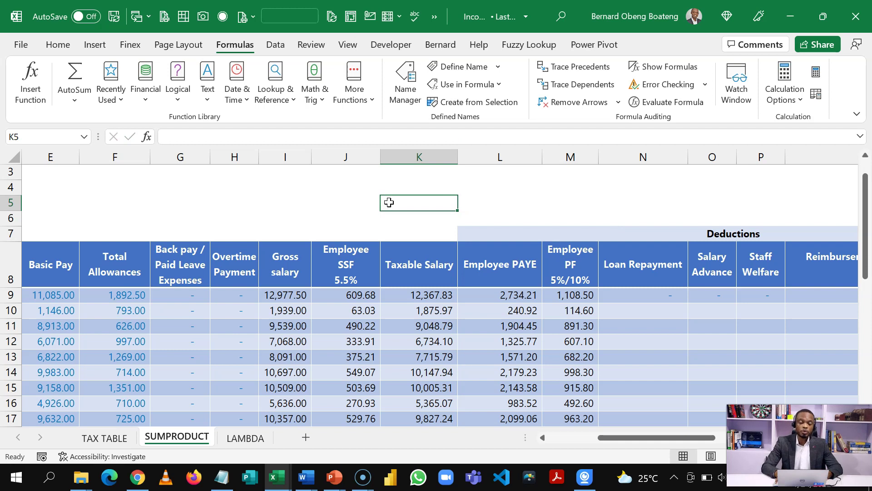
In K5, wrap the pasted SUMPRODUCT tax formula in =LAMBDA(Taxable, …) and select its text.
text(=la)
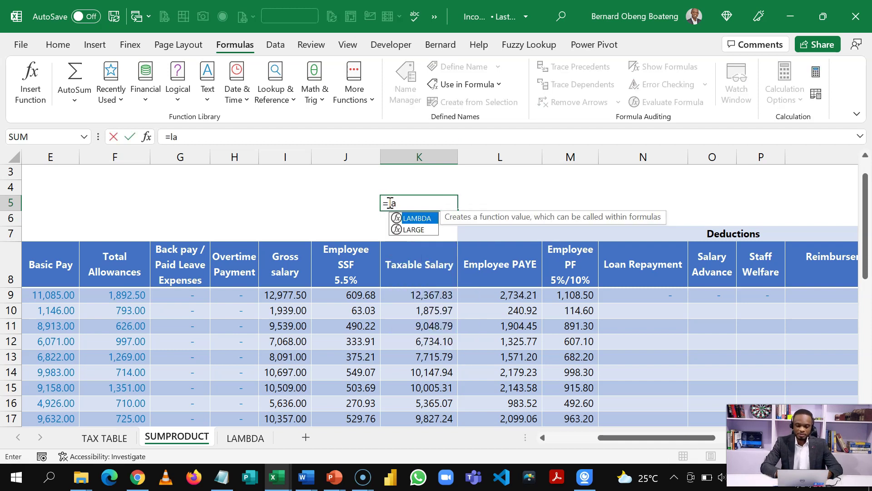
key(Tab)
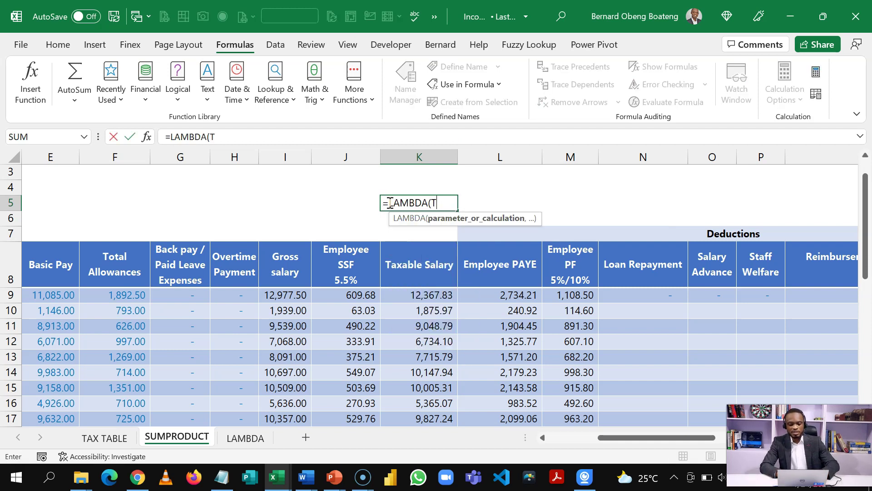
text(le)
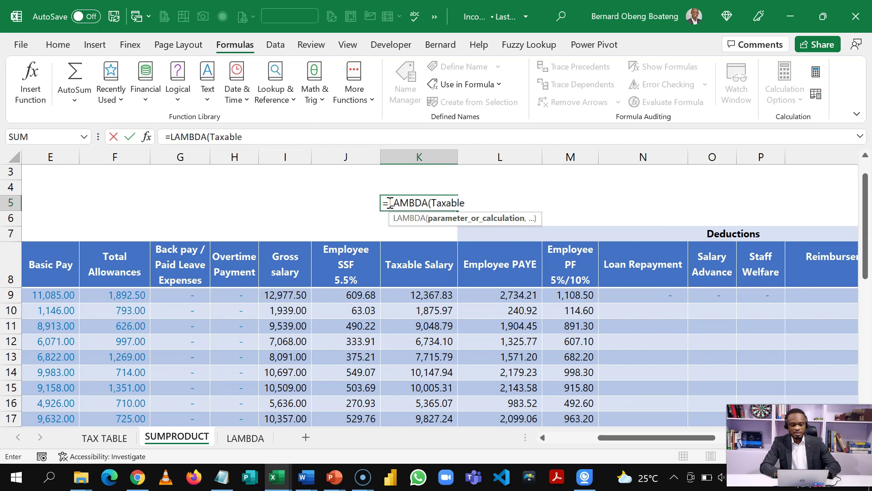
text(,)
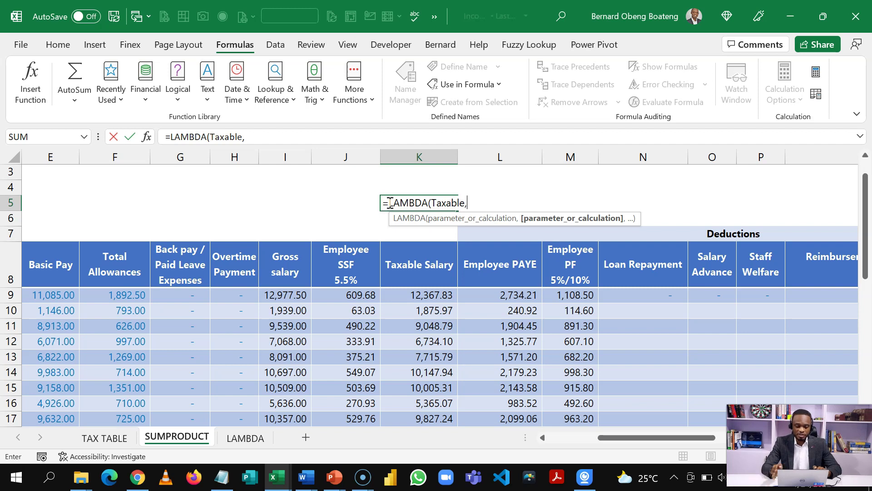
key(ctrl+v)
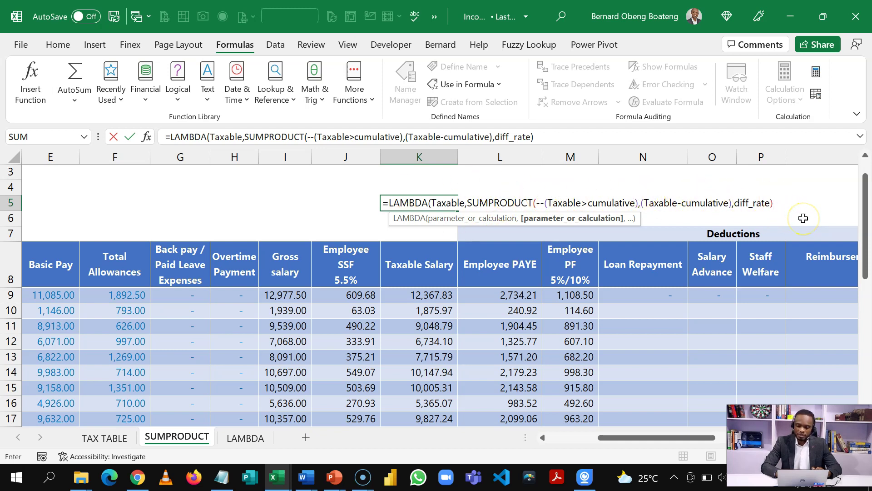
text())
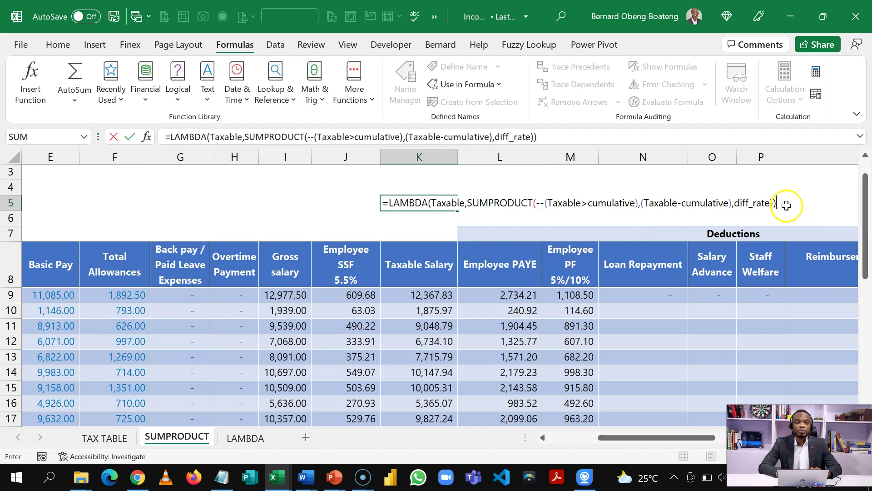
drag(778, 204, 383, 210)
Copy the LAMBDA formula, leave K5 empty, and start a new name called PAYE.
key(ctrl+c)
key(Escape)
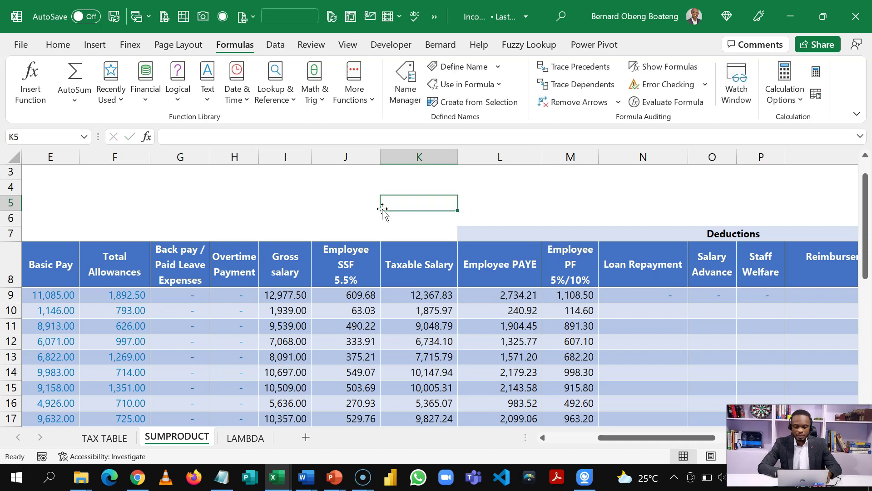
click(456, 68)
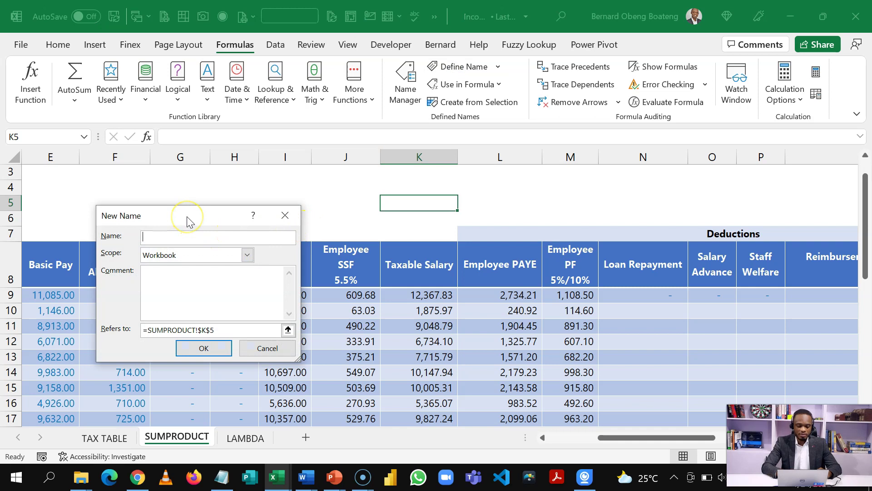
text(ta)
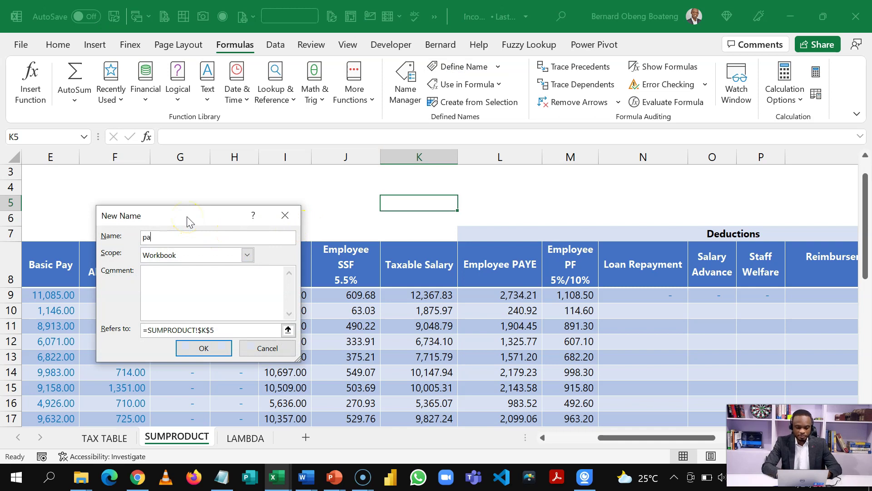
key(BackSpace)
key(BackSpace)
text(PAYE)
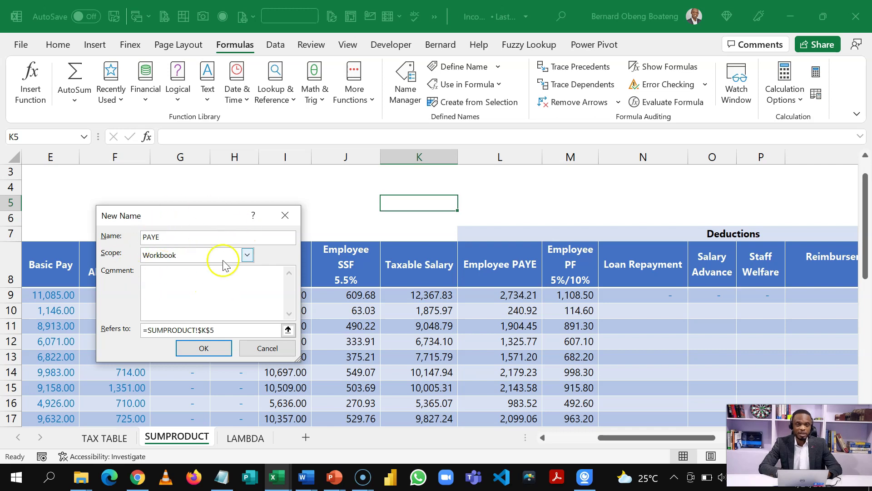
Set PAYE to refer to the pasted LAMBDA formula and confirm it.
click(226, 328)
key(BackSpace)
key(BackSpace)
key(BackSpace)
key(BackSpace)
key(BackSpace)
key(BackSpace)
key(BackSpace)
key(BackSpace)
key(BackSpace)
key(BackSpace)
key(BackSpace)
key(BackSpace)
key(BackSpace)
key(BackSpace)
key(BackSpace)
key(BackSpace)
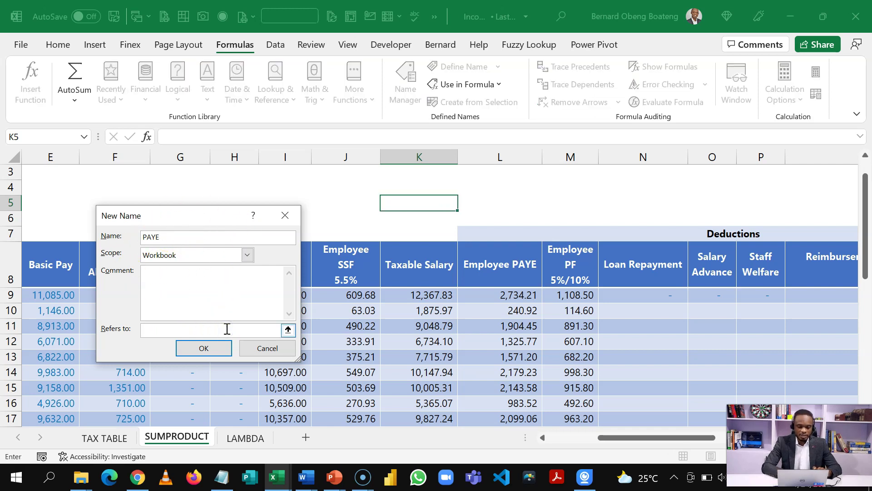
key(ctrl+v)
click(222, 351)
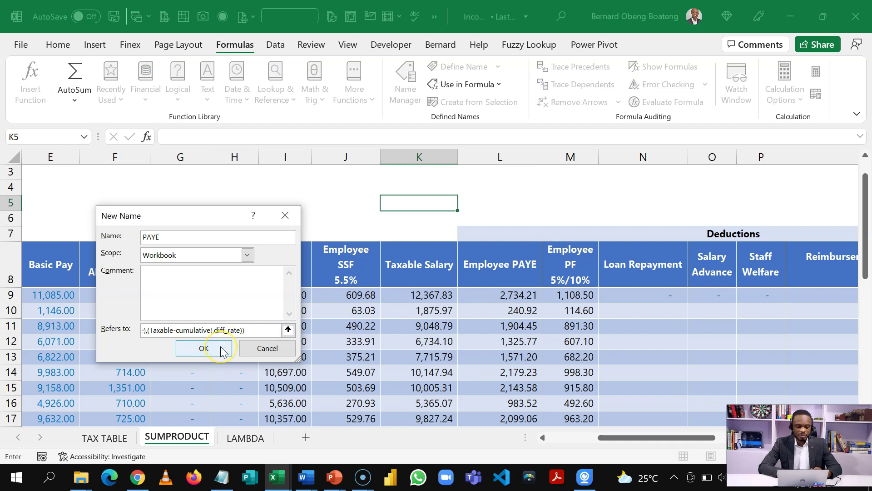
click(222, 350)
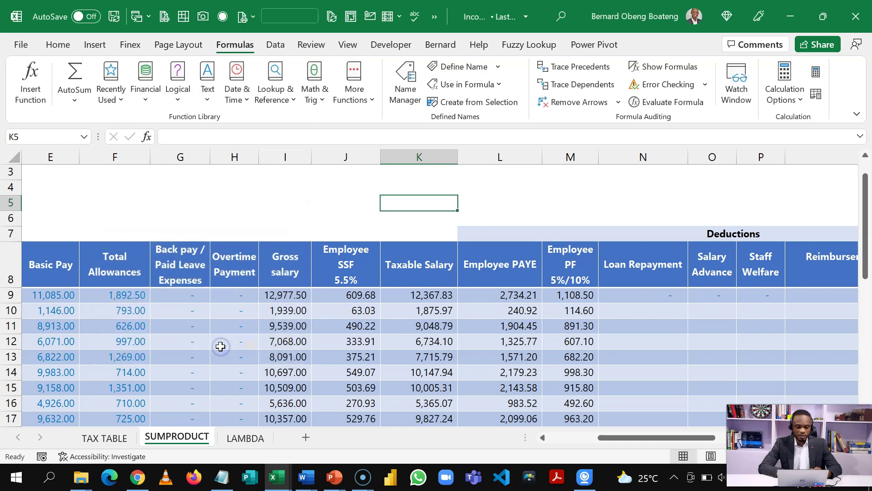
On the LAMBDA sheet, enter 10000 in E5 and =PAYE(E5) in G5.
click(248, 438)
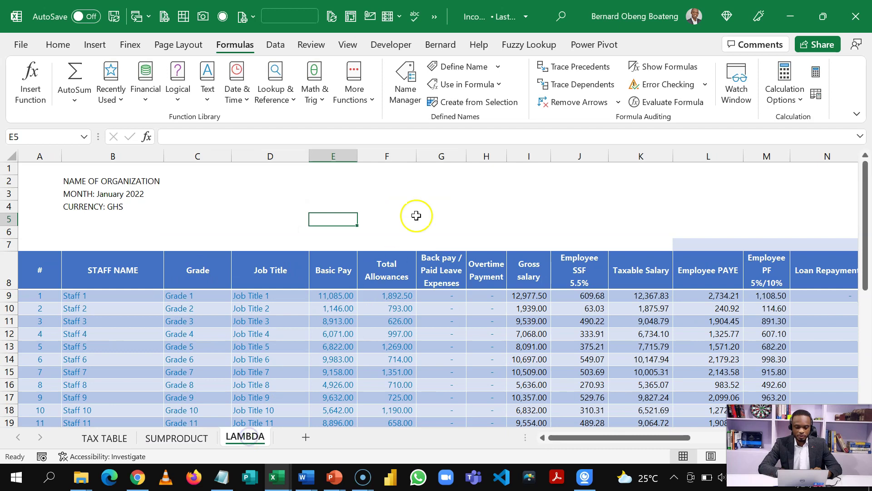
text(10000)
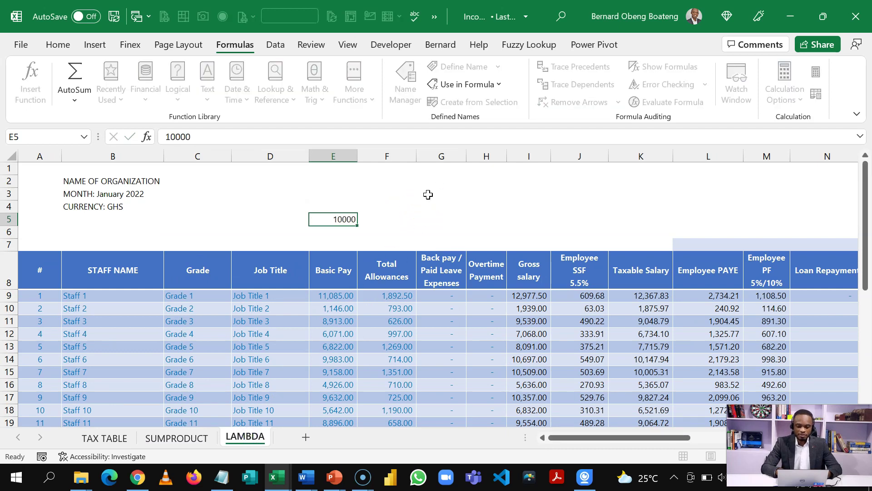
key(Tab)
key(Tab)
text(=PAY)
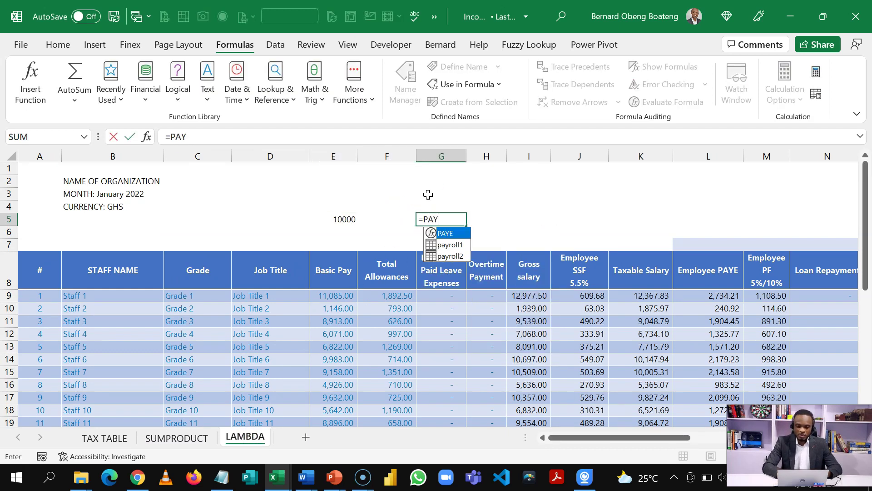
text(()
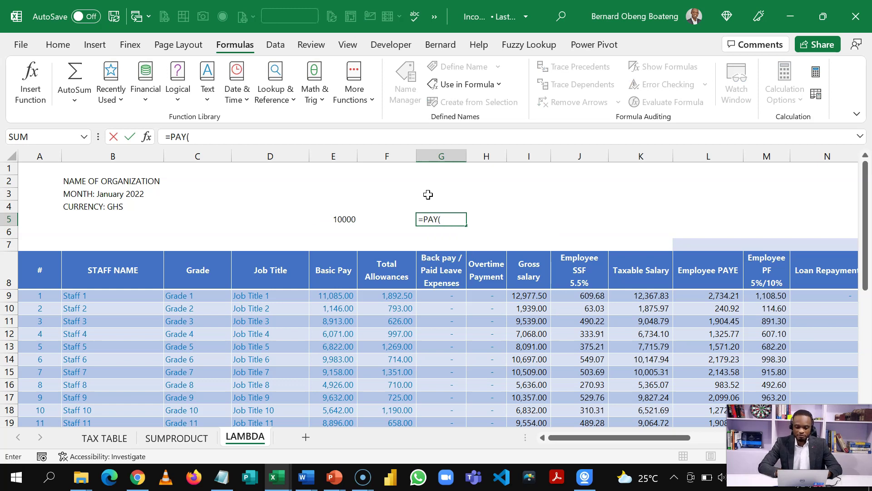
key(BackSpace)
text(E()
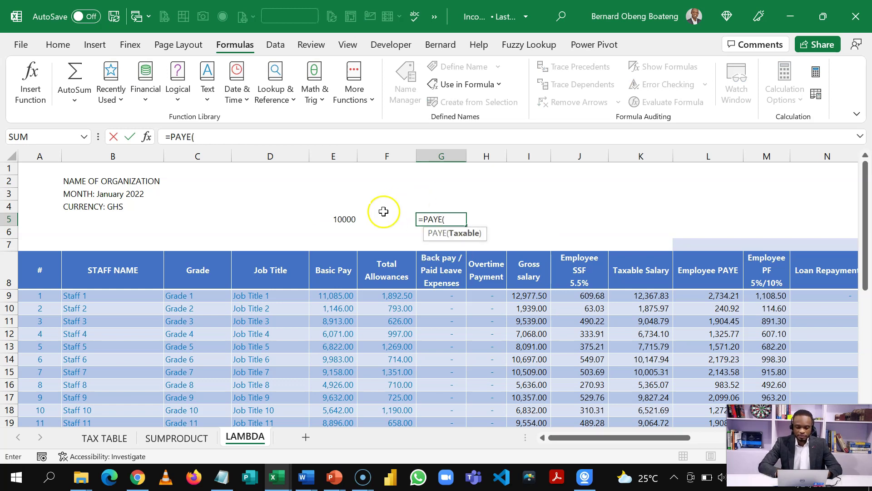
click(351, 219)
key(Return)
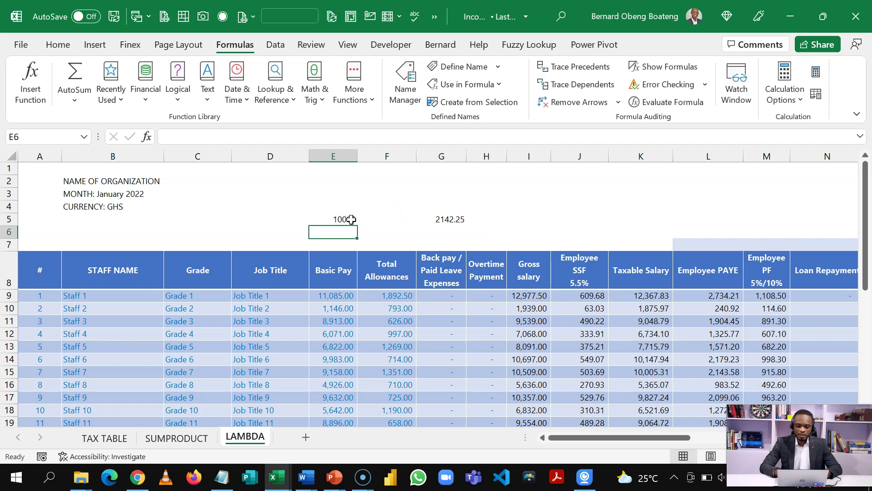
Apply comma style to G5's 2,142.25 result, then move to the first Employee PAYE cell.
key(Up)
key(ctrl+shift+1)
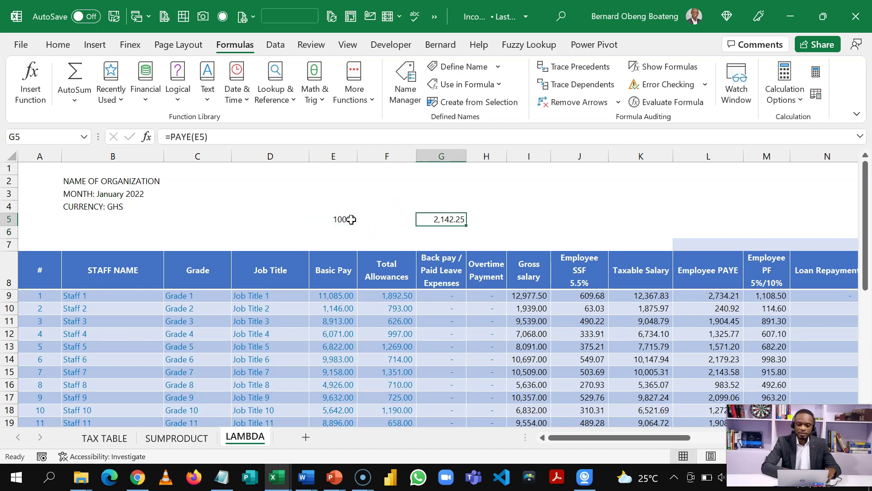
key(Down)
key(Down)
key(Down)
key(Down)
key(Down)
key(Right)
key(Right)
key(Right)
key(Right)
key(Right)
key(Right)
key(Right)
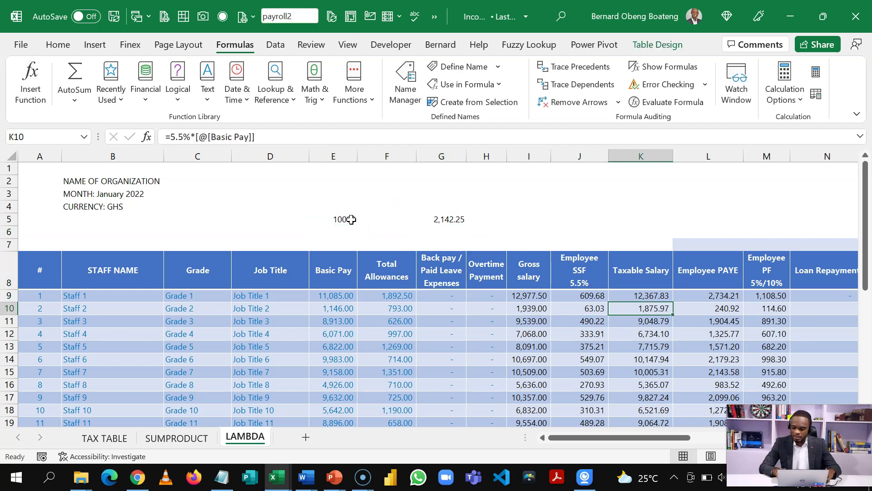
key(Left)
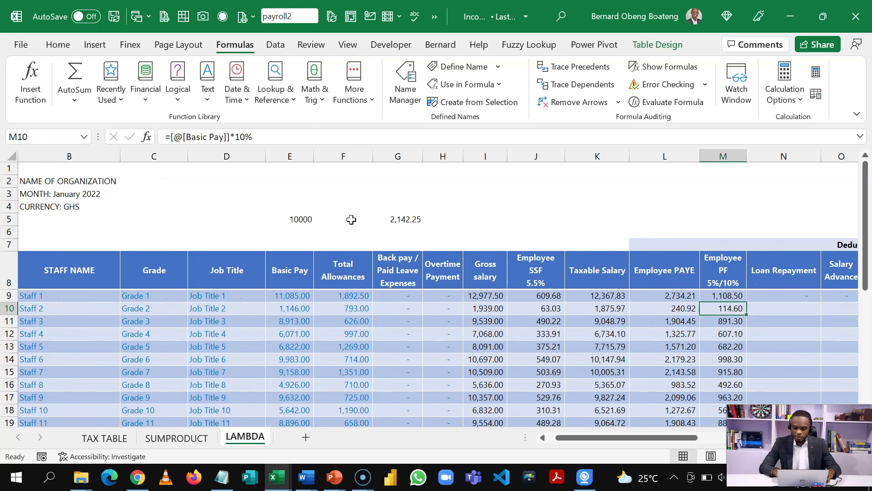
key(Left)
key(Up)
Clear the existing values from the Employee PAYE column, starting at L9.
key(ctrl+shift+Down)
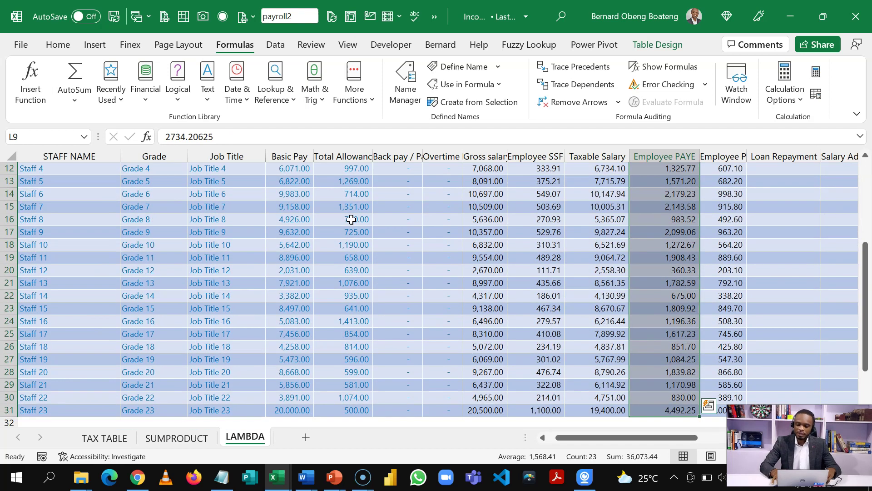
key(Delete)
key(Up)
key(Down)
key(Down)
key(Up)
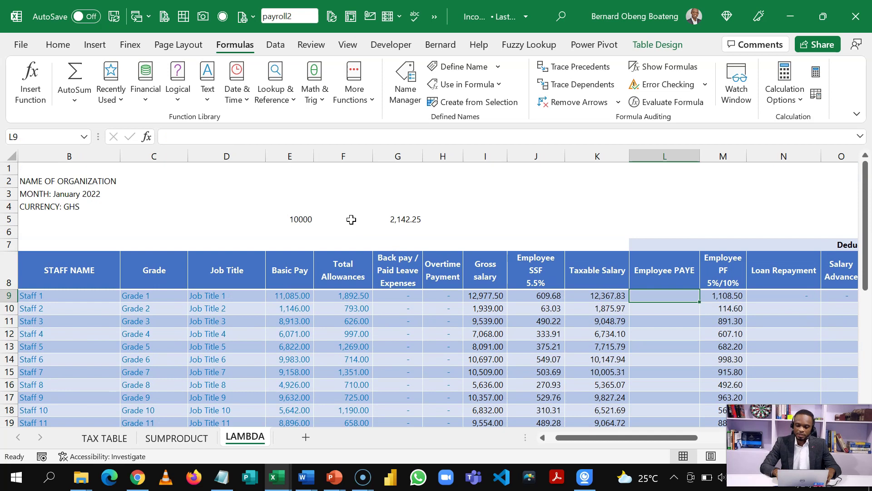
Fill Employee PAYE with =PAYE([@[Taxable Salary]]), giving 2,734.21 in row 9, then view TAX TABLE.
text(=PAY)
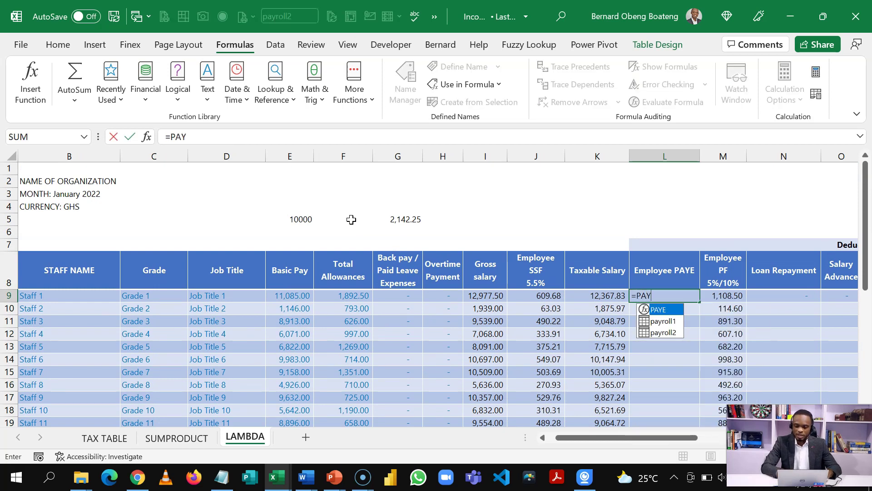
text(E)
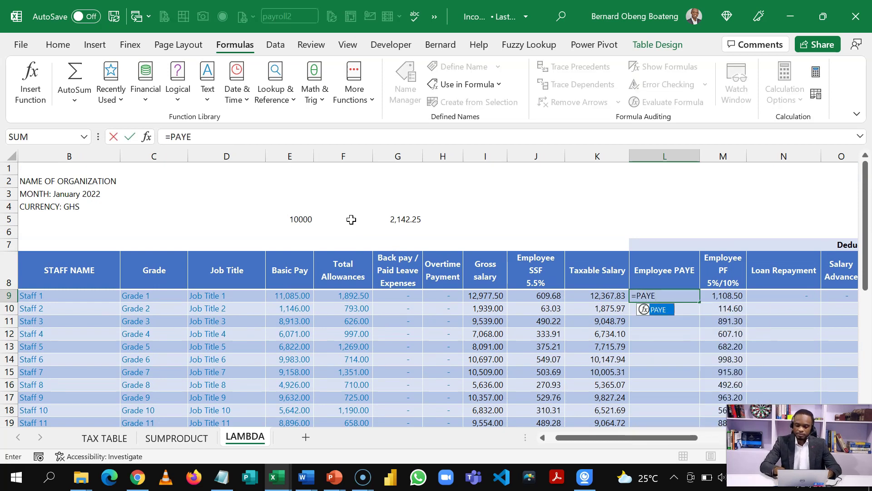
text(()
click(605, 297)
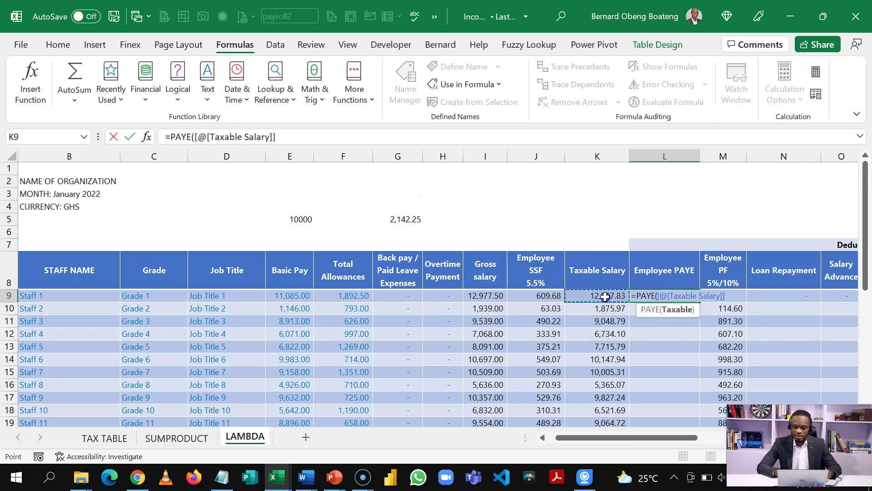
text())
key(Return)
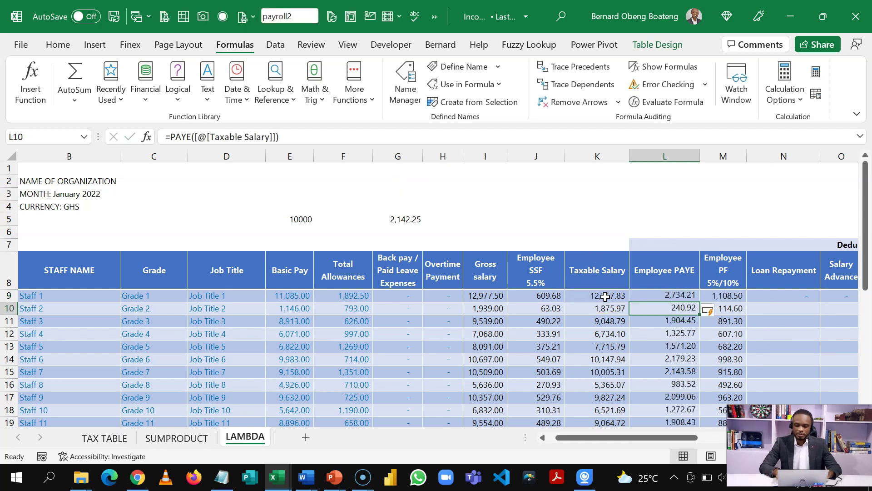
key(Up)
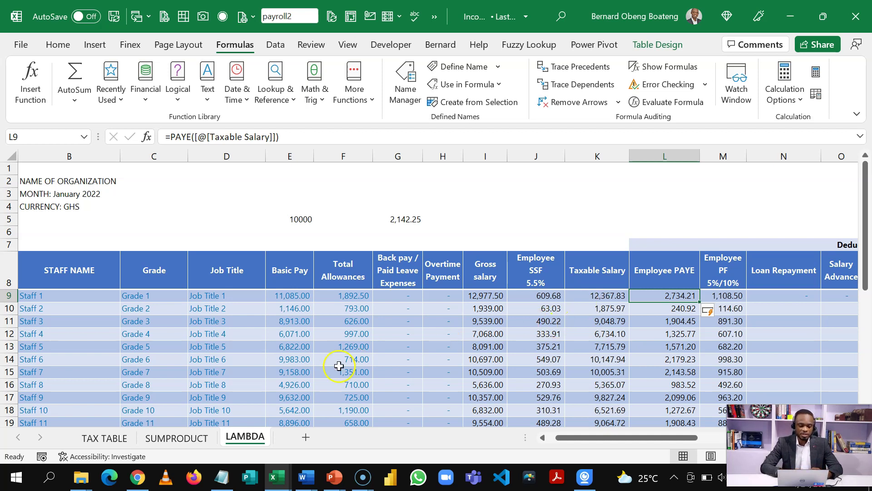
click(113, 438)
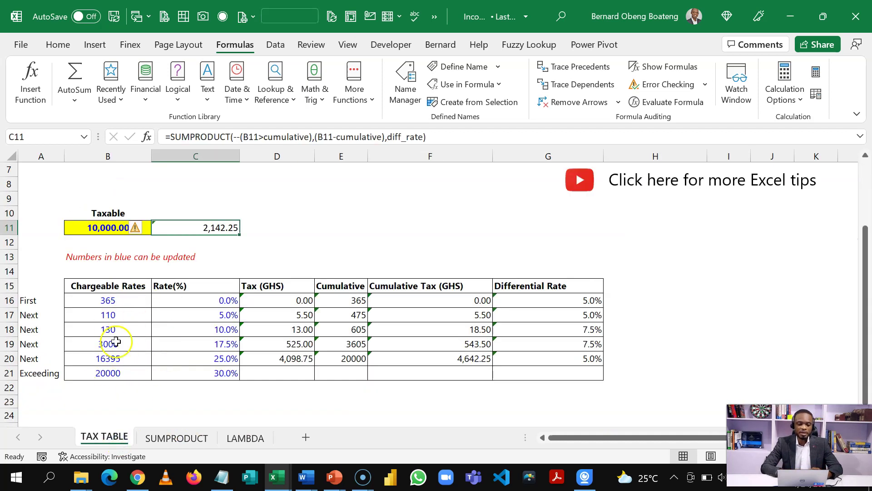